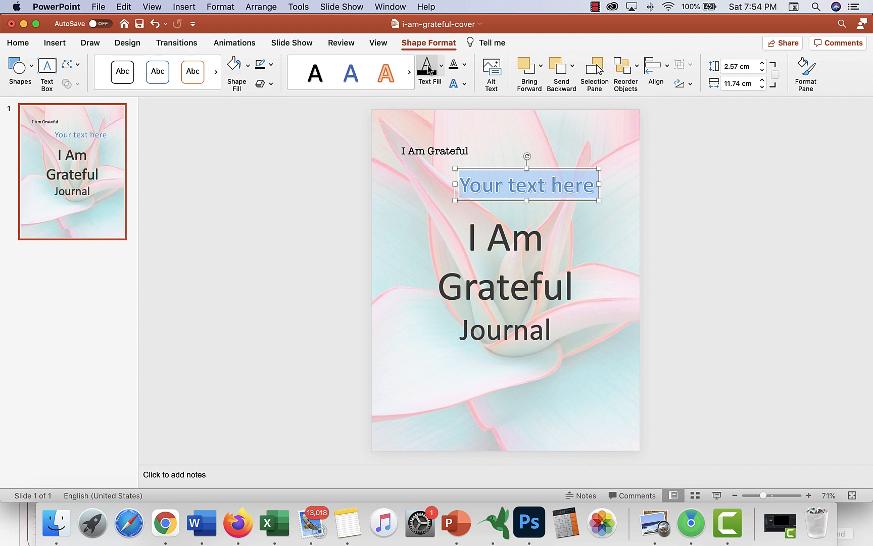
Step: Try a black text fill with a thin blue glow on the "Your text here" WordArt
{"action": "left_click", "coordinate": [428, 70]}
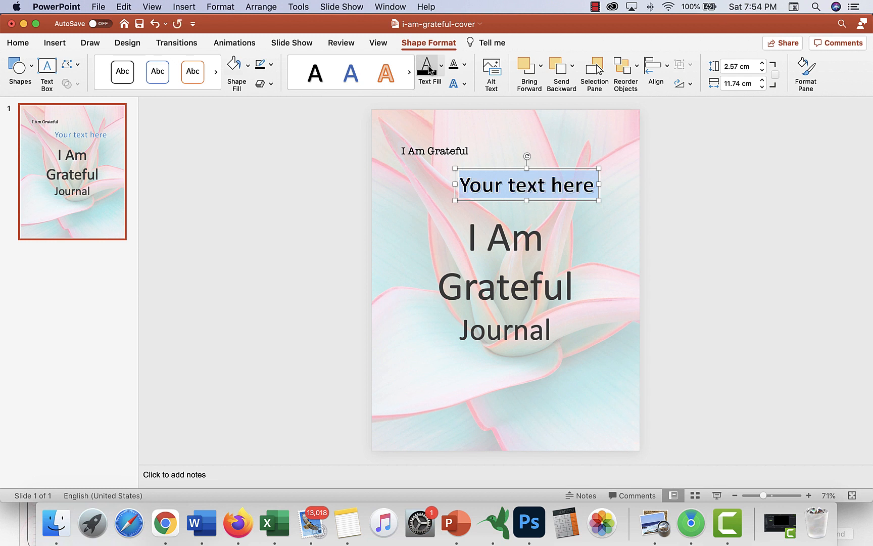
{"action": "left_click", "coordinate": [465, 68]}
{"action": "left_click", "coordinate": [456, 126]}
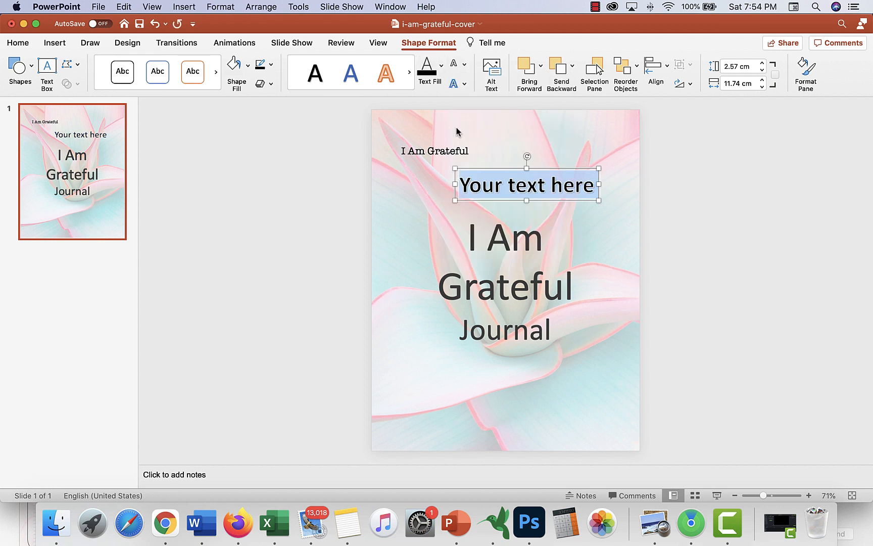
{"action": "left_click", "coordinate": [464, 84]}
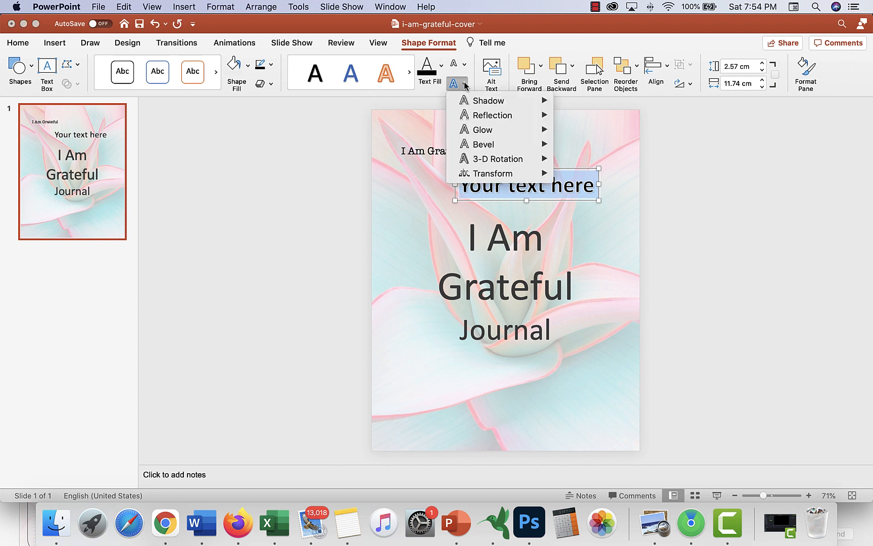
{"action": "mouse_move", "coordinate": [497, 106]}
{"action": "mouse_move", "coordinate": [497, 130]}
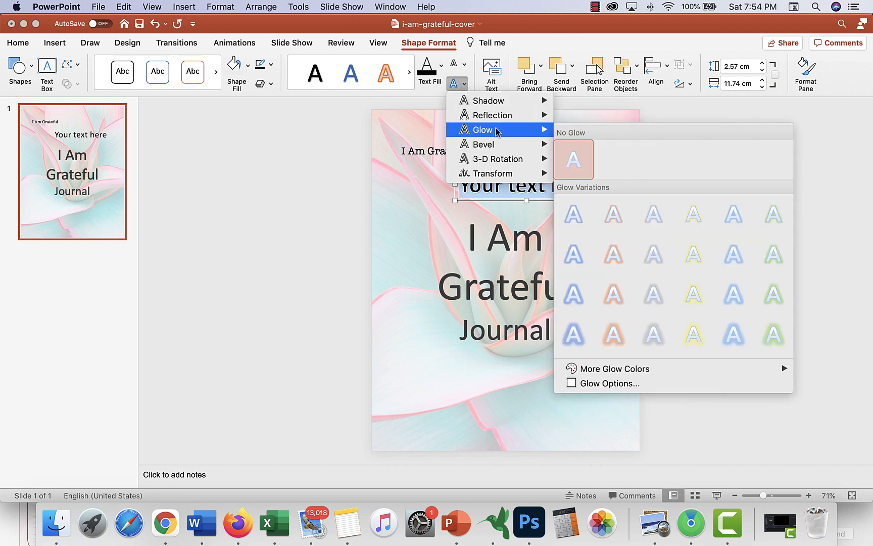
{"action": "left_click", "coordinate": [581, 218]}
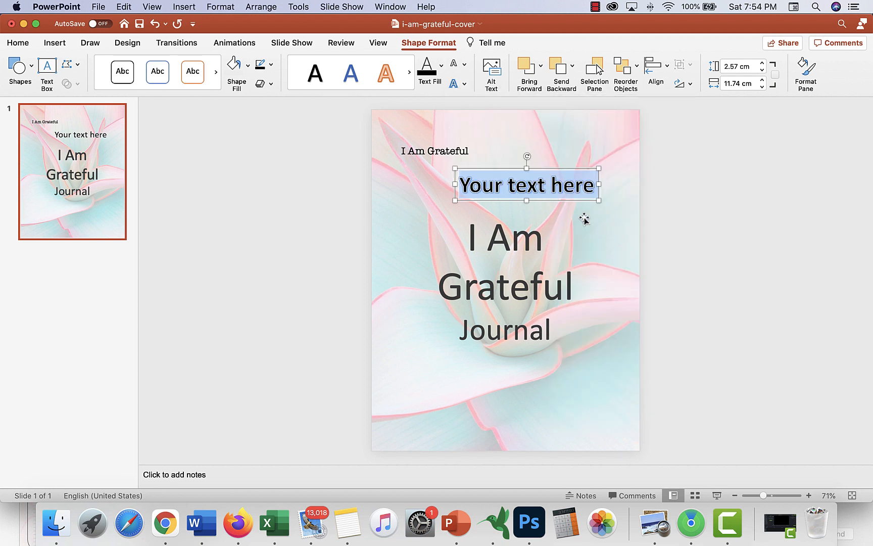
{"action": "left_click", "coordinate": [557, 191]}
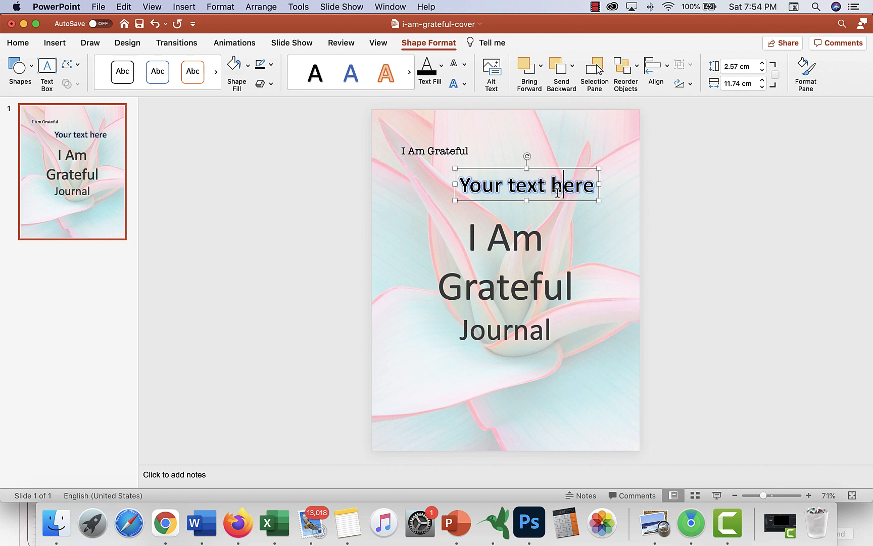
Step: Undo the glow and the black fill on the "Your text here" WordArt
{"action": "left_click", "coordinate": [154, 24]}
{"action": "left_click", "coordinate": [154, 26]}
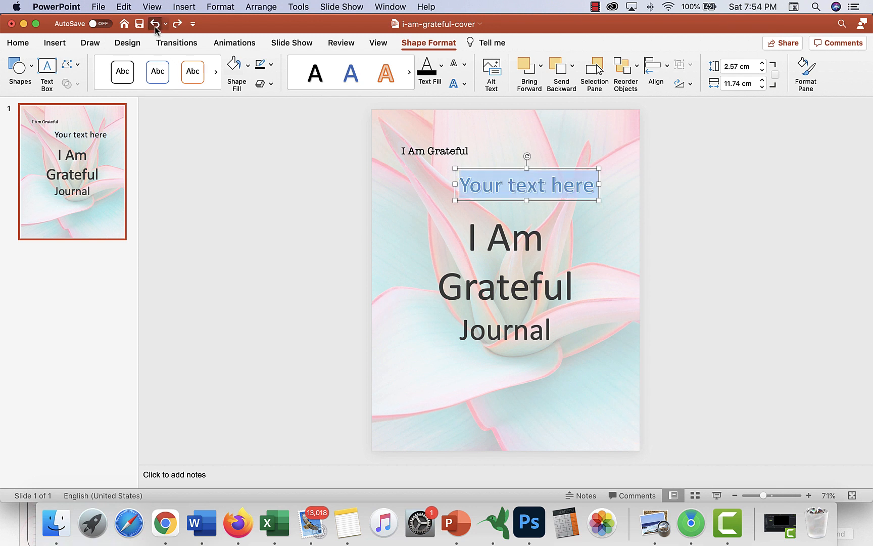
{"action": "left_click", "coordinate": [454, 256]}
{"action": "left_click", "coordinate": [536, 188]}
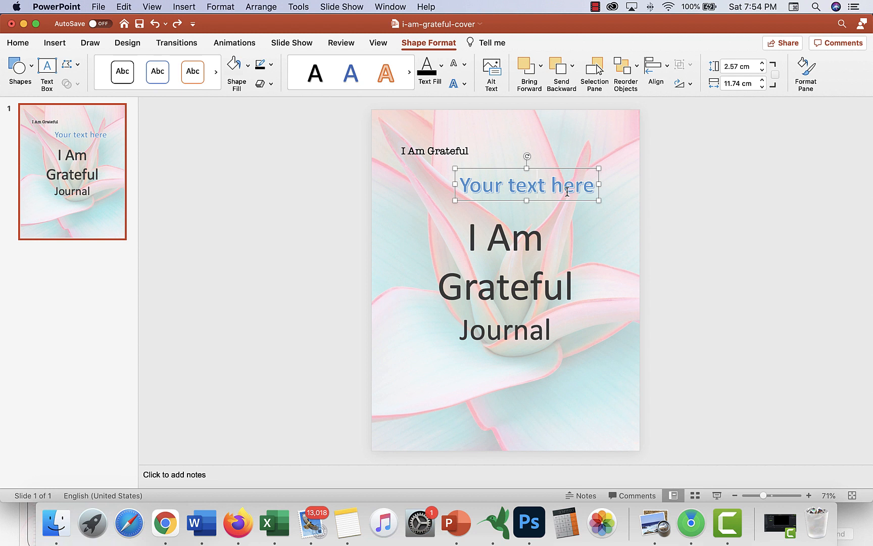
Step: Delete the small "I Am Grateful" text box and the "Your text here" WordArt from the cover
{"action": "left_click", "coordinate": [459, 150]}
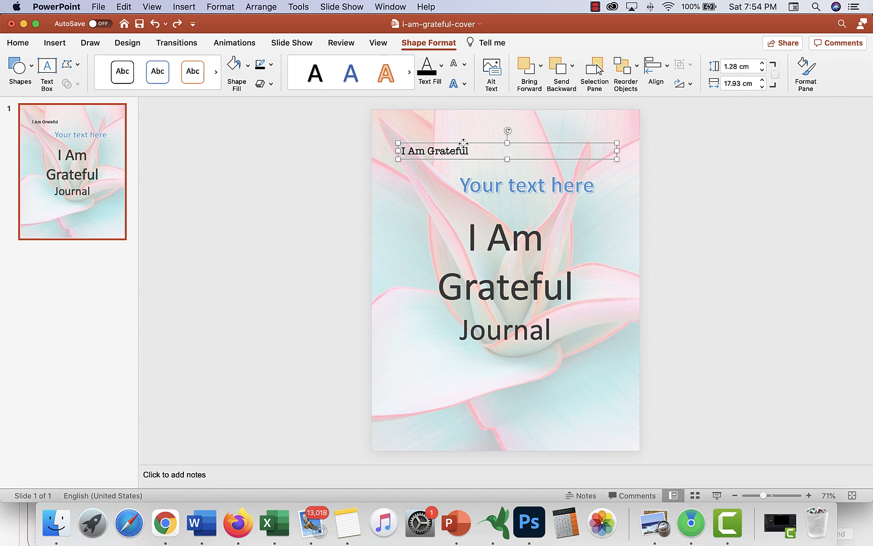
{"action": "left_click", "coordinate": [463, 143]}
{"action": "key", "text": "BackSpace"}
{"action": "left_click", "coordinate": [516, 185]}
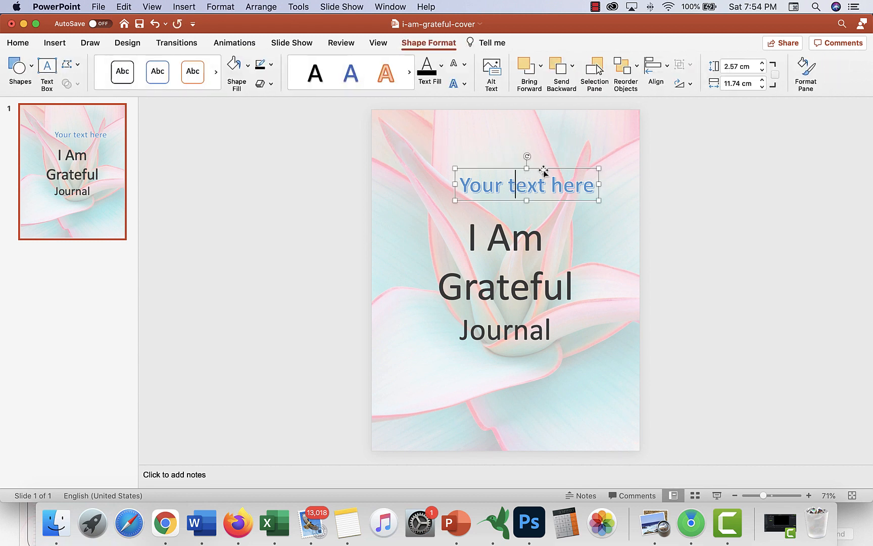
{"action": "key", "text": "BackSpace"}
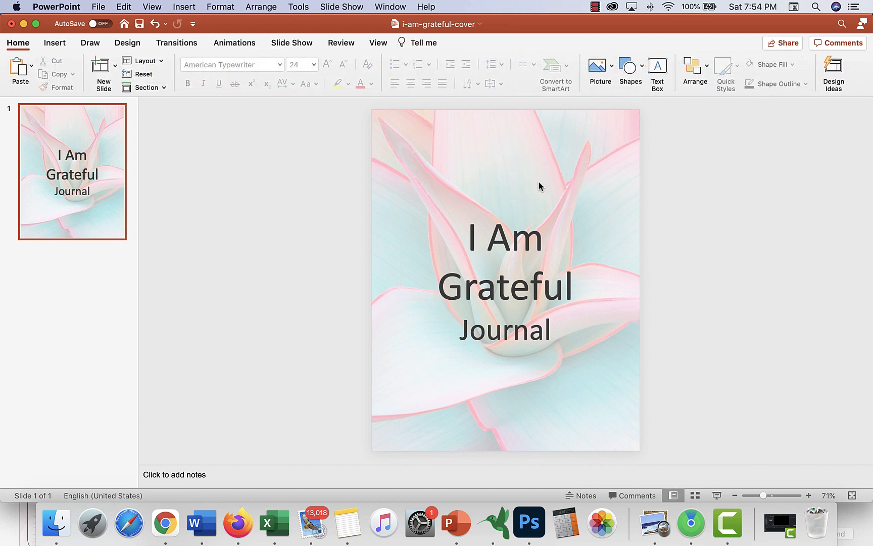
{"action": "left_click", "coordinate": [481, 240]}
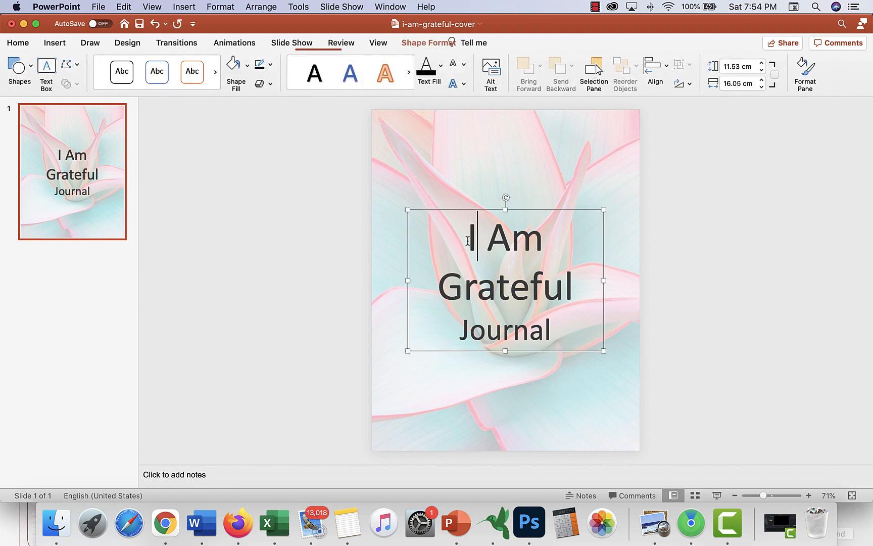
{"action": "left_click_drag", "start_coordinate": [471, 234], "coordinate": [550, 333]}
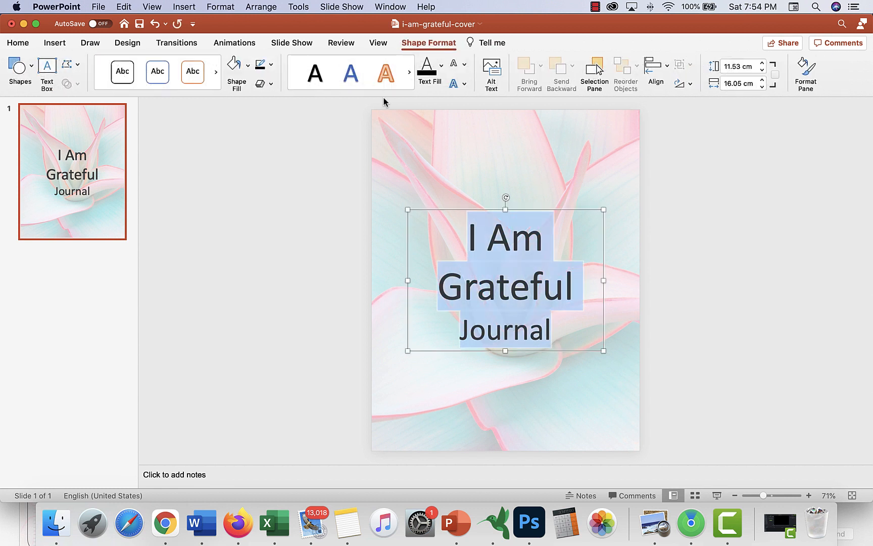
{"action": "left_click", "coordinate": [460, 145]}
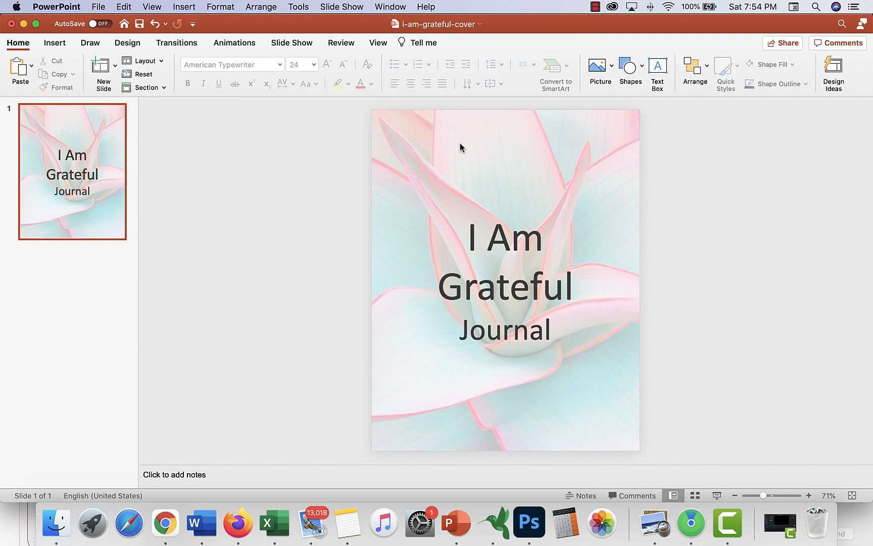
Step: Insert the cat picture "meow" from the dogs folder inside ekithub's ekit-hub-ekits folder, and dismiss the design suggestions
{"action": "left_click", "coordinate": [183, 7]}
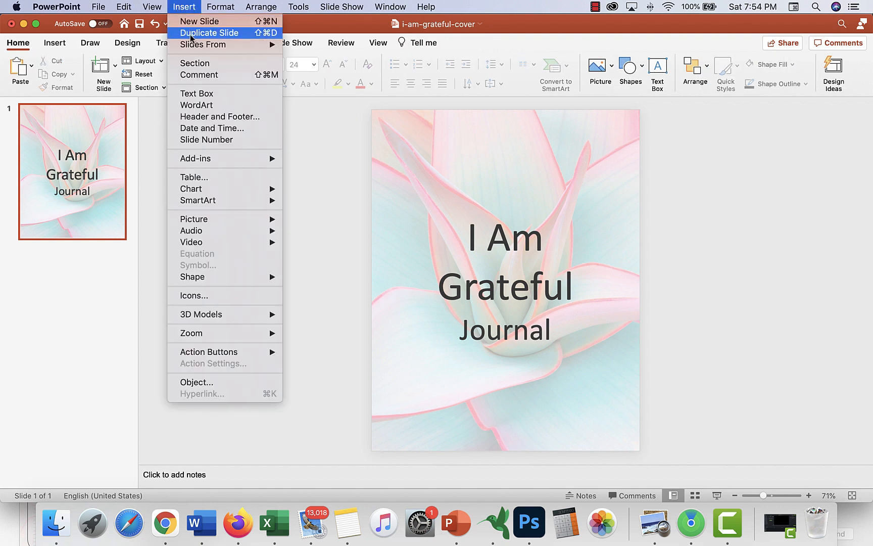
{"action": "mouse_move", "coordinate": [219, 224]}
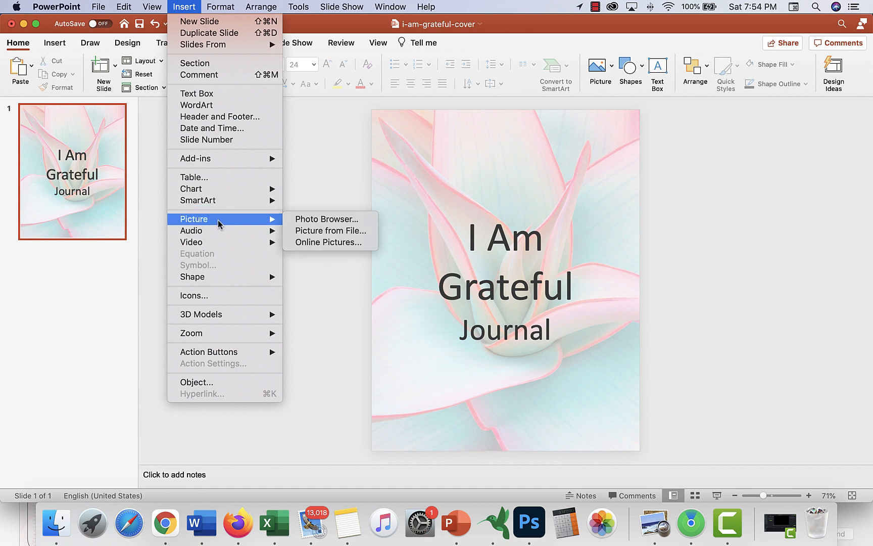
{"action": "left_click", "coordinate": [297, 231]}
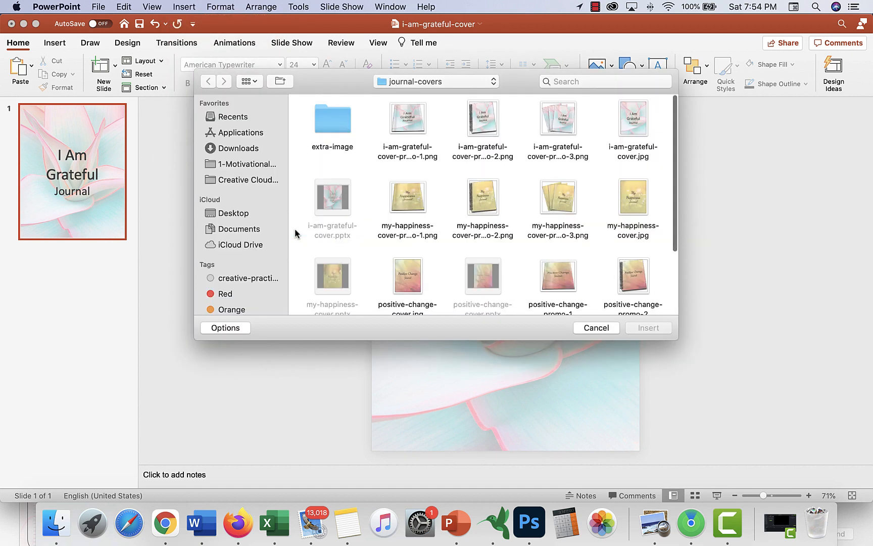
{"action": "left_click", "coordinate": [494, 82]}
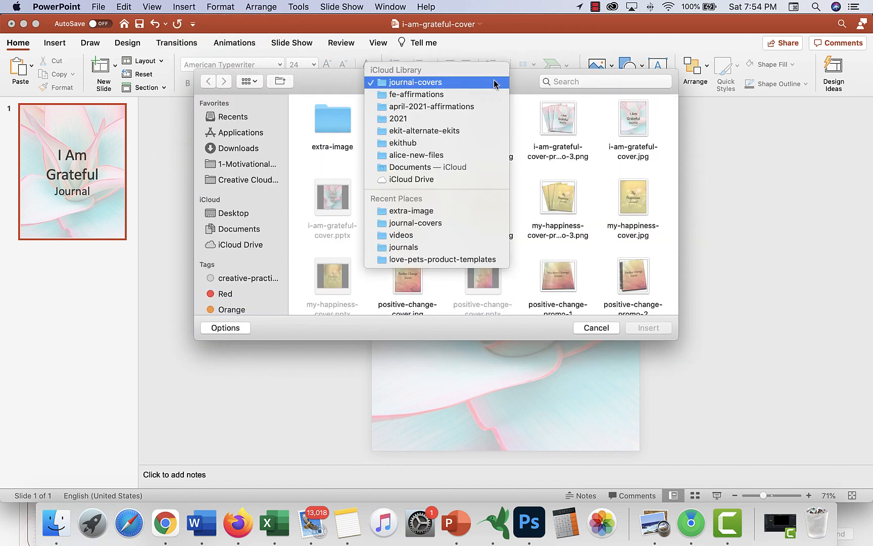
{"action": "left_click", "coordinate": [423, 156]}
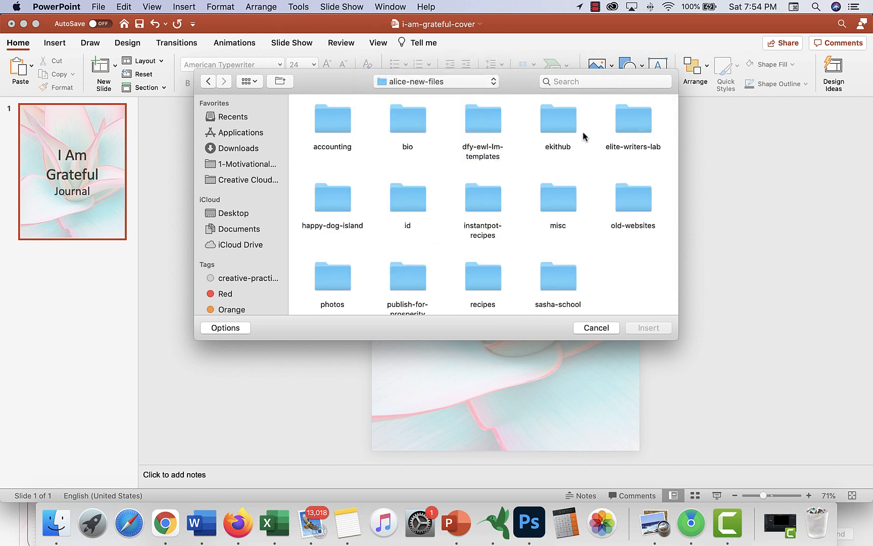
{"action": "double_click", "coordinate": [565, 121]}
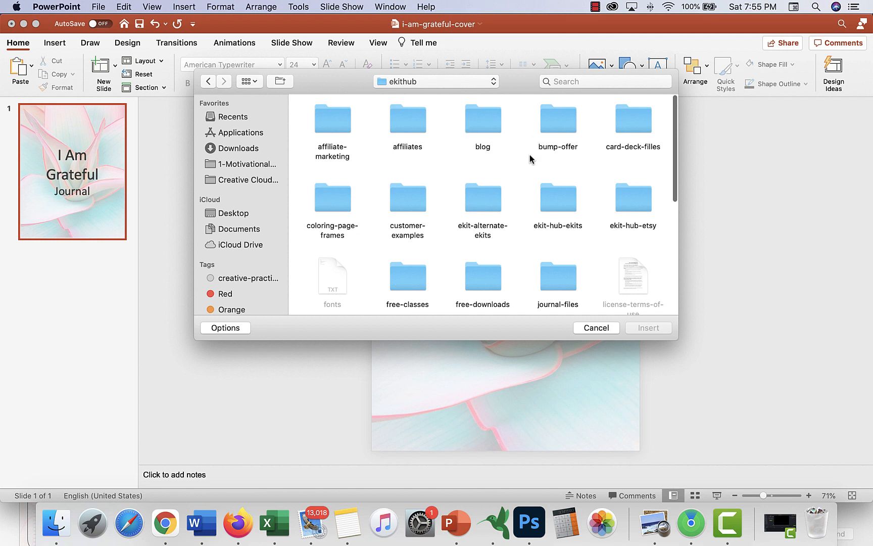
{"action": "double_click", "coordinate": [553, 205]}
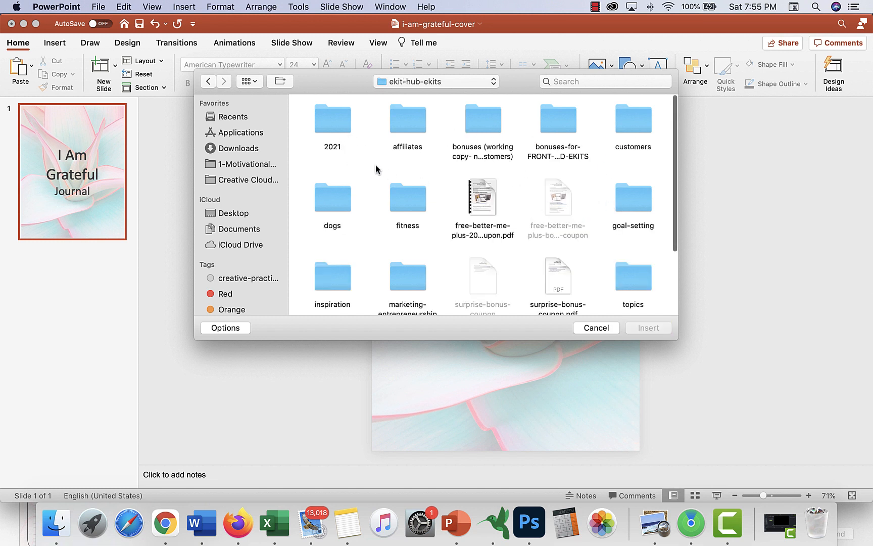
{"action": "double_click", "coordinate": [333, 198]}
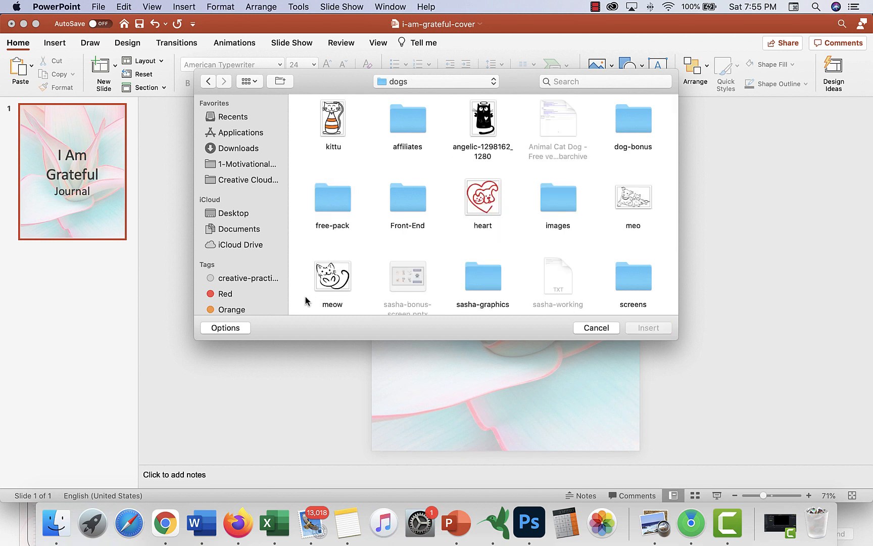
{"action": "double_click", "coordinate": [322, 278]}
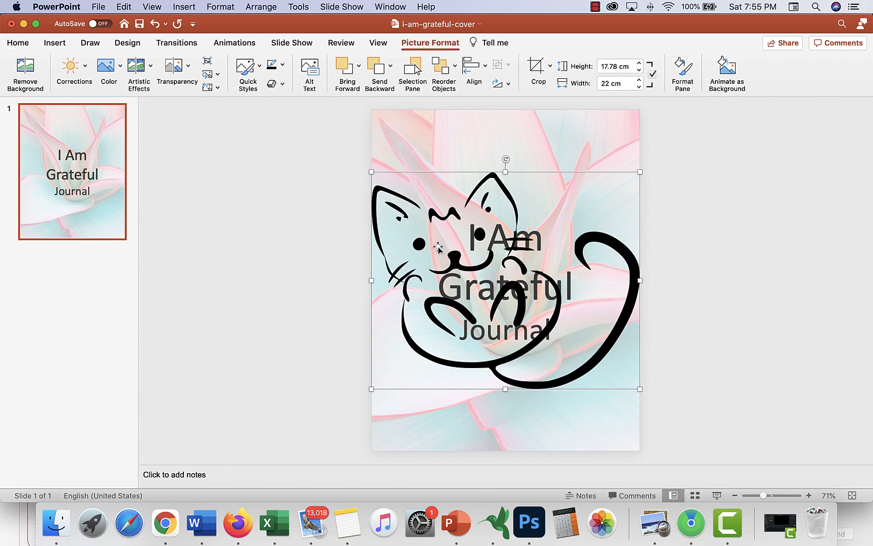
{"action": "left_click", "coordinate": [474, 153]}
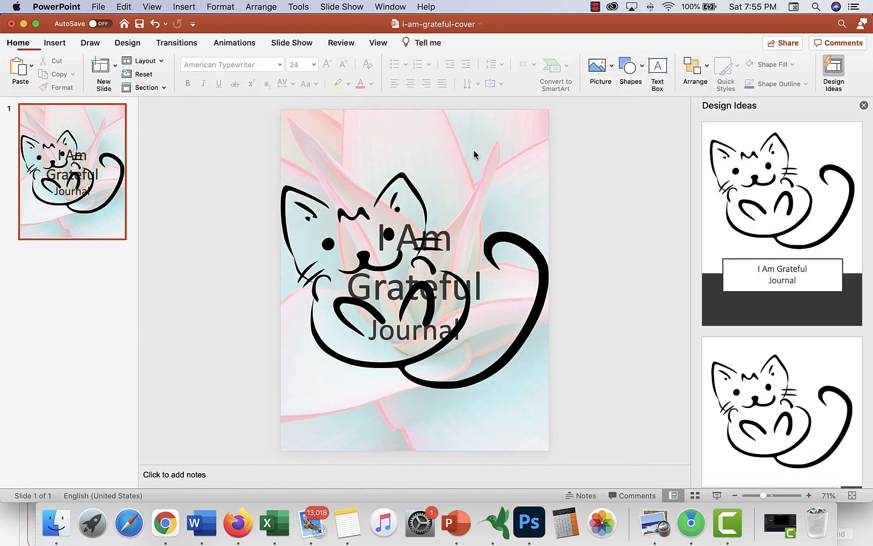
{"action": "left_click", "coordinate": [863, 105]}
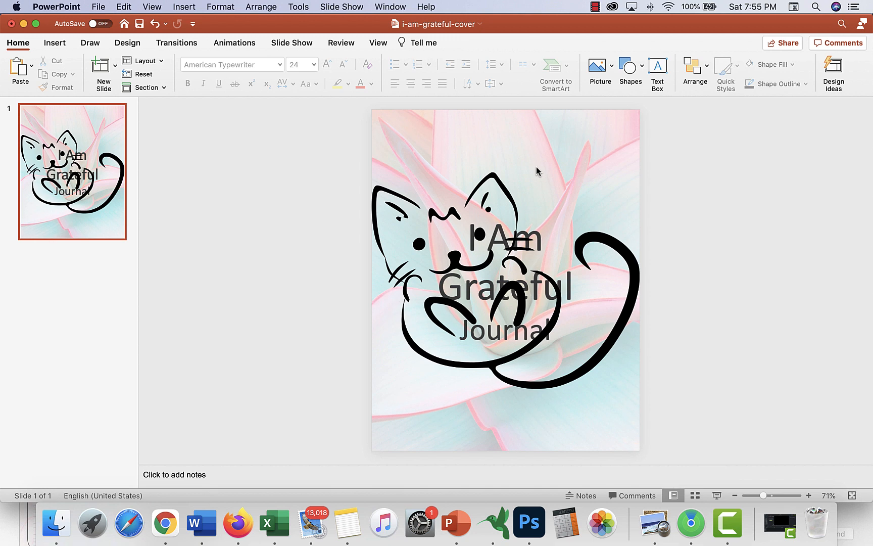
Step: Open the slide background formatting and set the background picture's transparency to 100%
{"action": "left_click", "coordinate": [62, 44]}
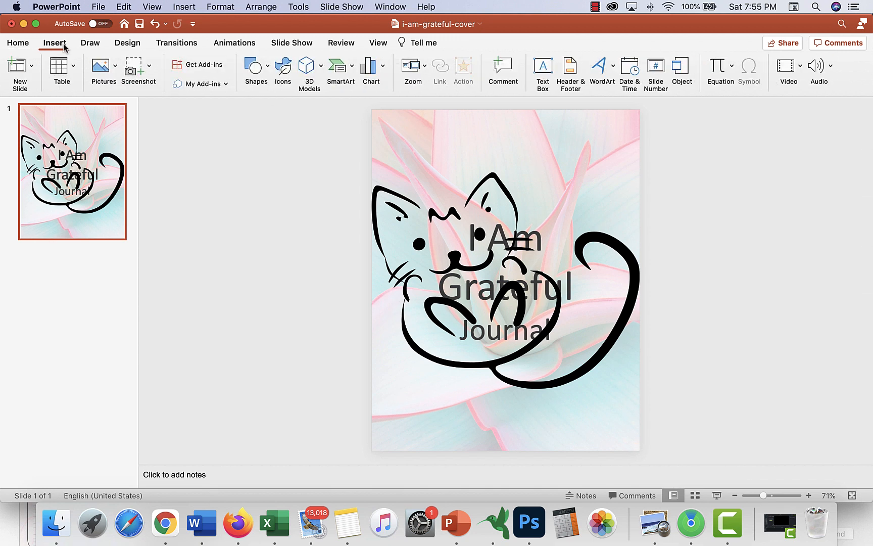
{"action": "left_click", "coordinate": [226, 8]}
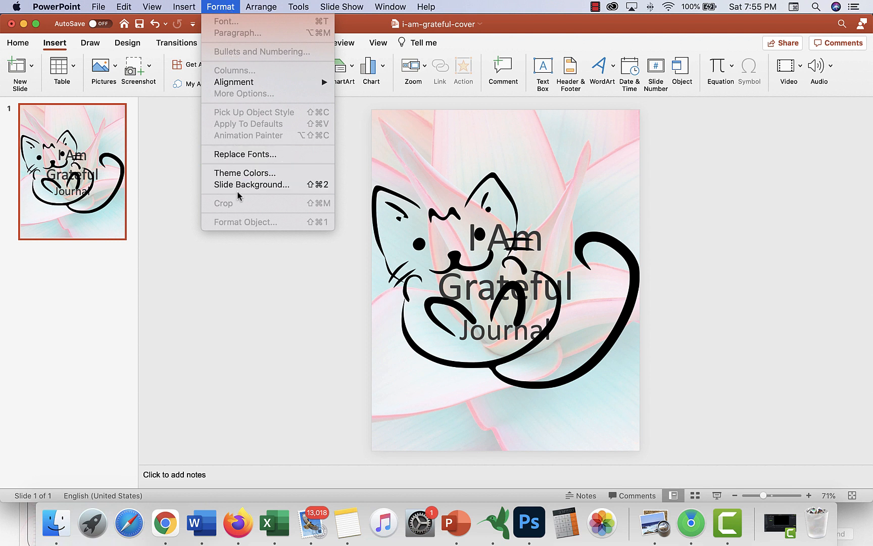
{"action": "left_click", "coordinate": [287, 288]}
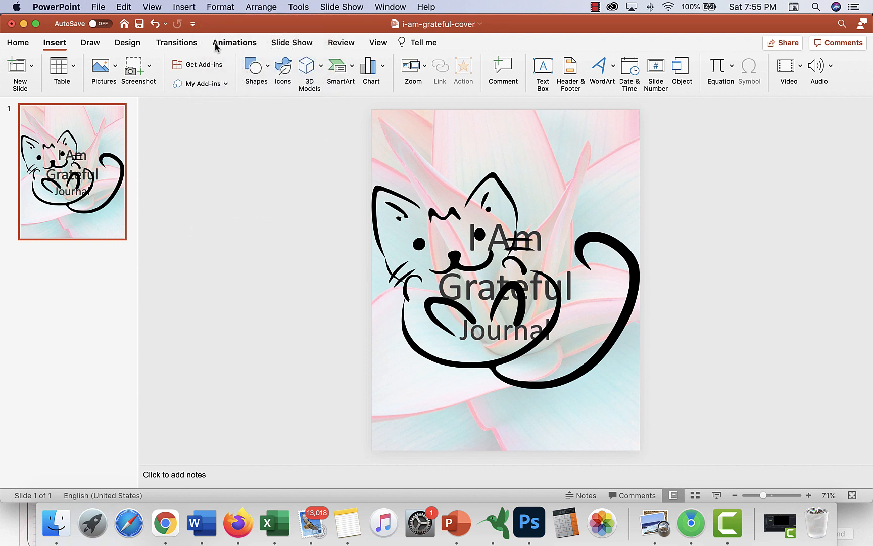
{"action": "left_click", "coordinate": [227, 6]}
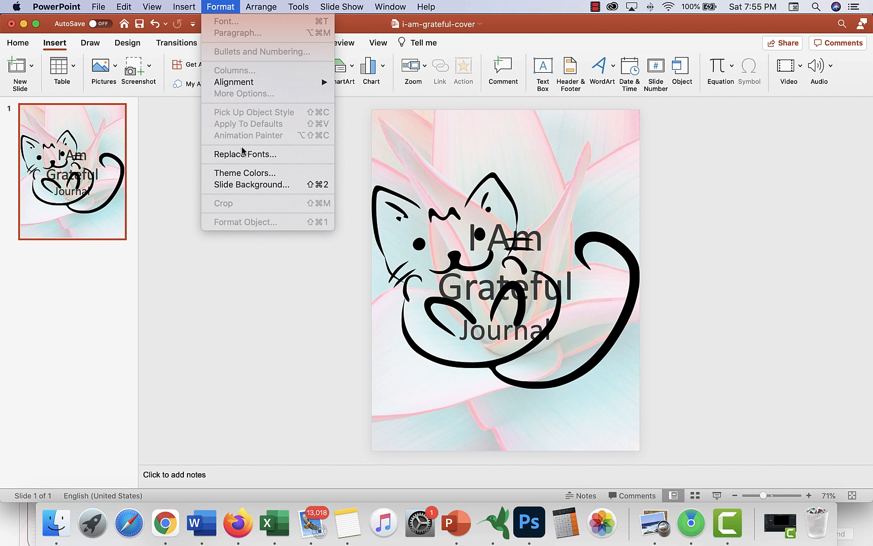
{"action": "left_click", "coordinate": [243, 186]}
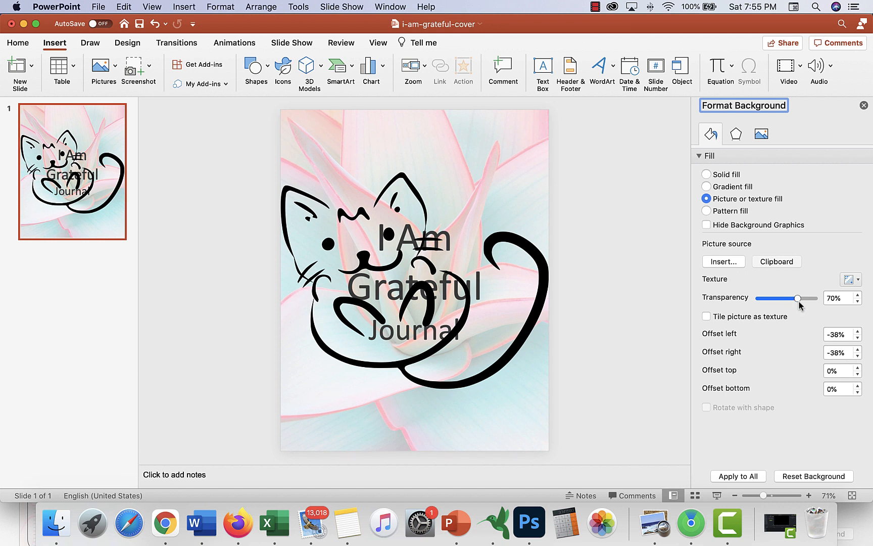
{"action": "mouse_move", "coordinate": [797, 298]}
{"action": "left_mouse_down"}
{"action": "mouse_move", "coordinate": [748, 298]}
{"action": "mouse_move", "coordinate": [828, 302]}
{"action": "left_mouse_up"}
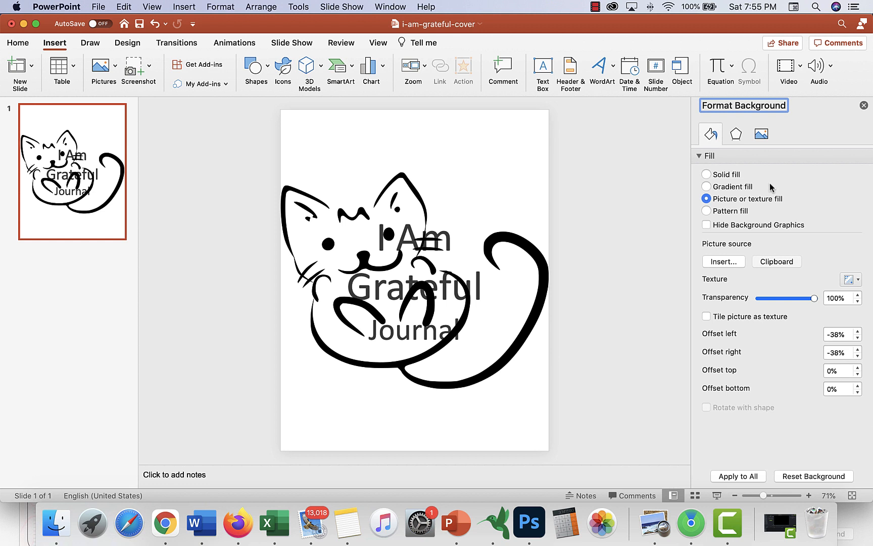
Step: Change the slide background to a solid fill with 100% transparency and close the background settings
{"action": "left_click", "coordinate": [706, 174]}
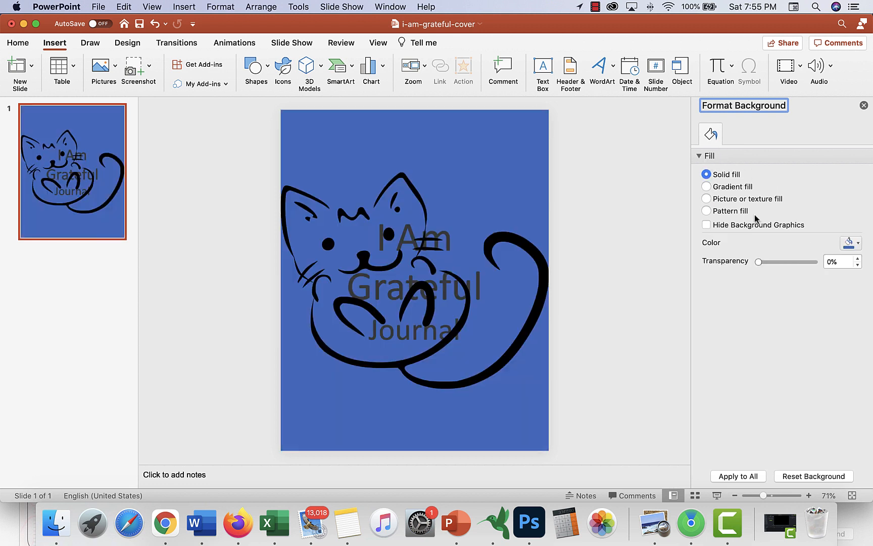
{"action": "left_click_drag", "start_coordinate": [758, 263], "coordinate": [815, 262]}
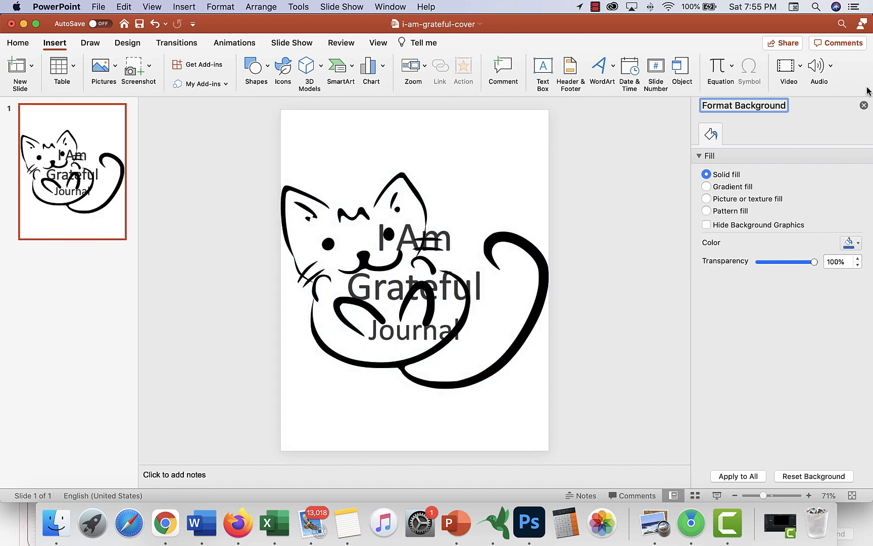
{"action": "left_click", "coordinate": [864, 106]}
Step: Shrink the cat picture proportionally to about 60% of its size and move it to the lower left part of the cover
{"action": "left_click", "coordinate": [464, 178]}
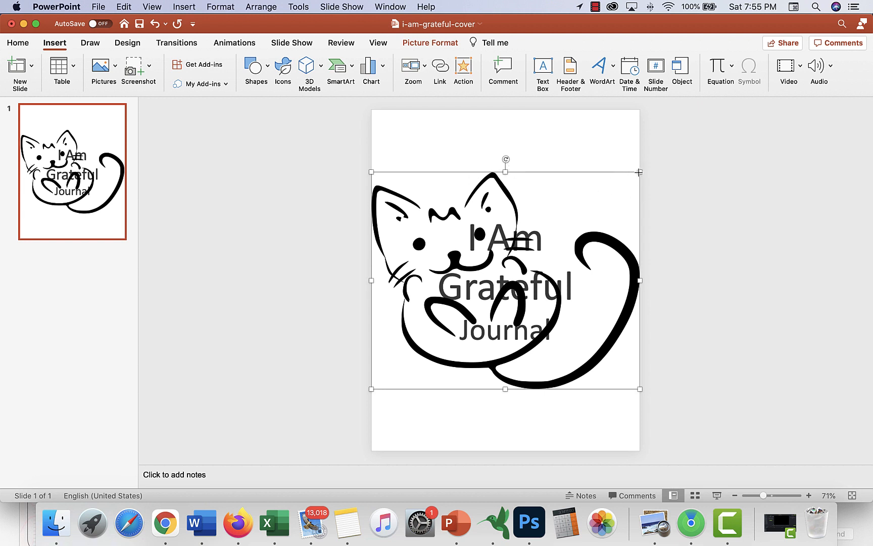
{"action": "left_click_drag", "start_coordinate": [639, 172], "coordinate": [536, 253]}
{"action": "left_click_drag", "start_coordinate": [437, 323], "coordinate": [460, 346]}
{"action": "left_click", "coordinate": [526, 228]}
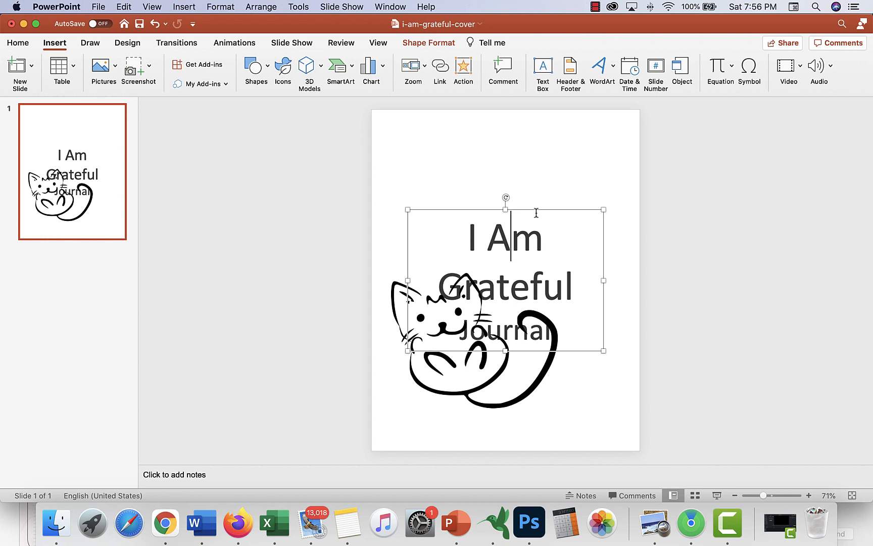
Step: Move the journal title text box to the upper right part of the cover, above the cat picture
{"action": "left_click_drag", "start_coordinate": [536, 212], "coordinate": [564, 173]}
{"action": "left_click_drag", "start_coordinate": [560, 214], "coordinate": [590, 144]}
{"action": "left_click", "coordinate": [568, 216]}
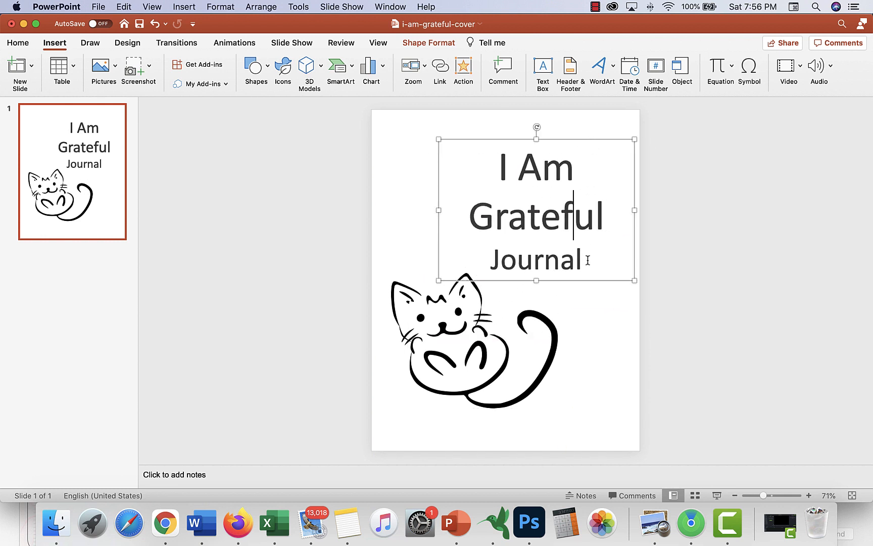
{"action": "left_click_drag", "start_coordinate": [588, 260], "coordinate": [474, 178]}
{"action": "left_click", "coordinate": [522, 325]}
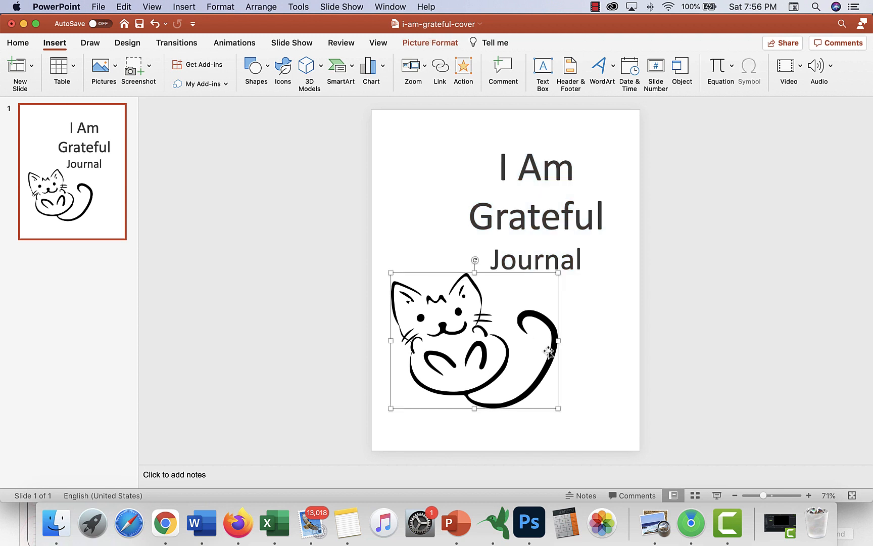
{"action": "left_click", "coordinate": [567, 346]}
{"action": "left_click", "coordinate": [546, 215]}
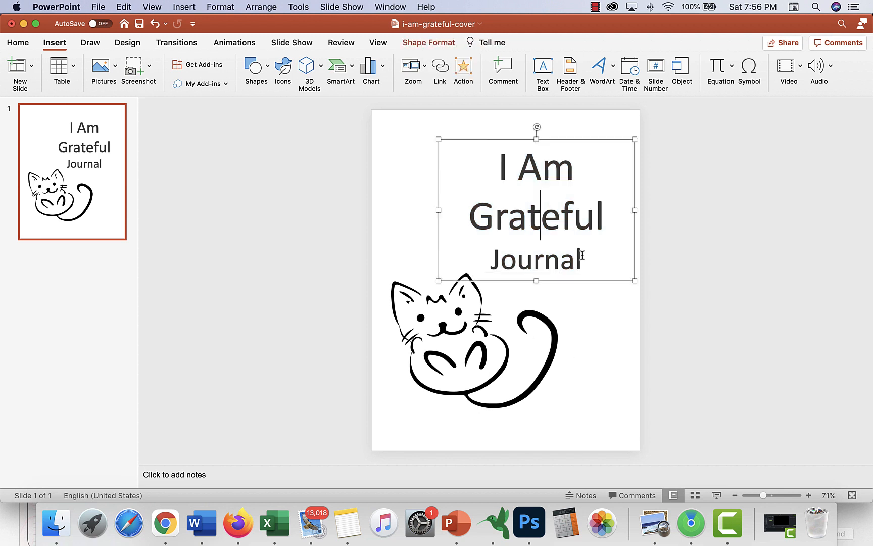
{"action": "left_click_drag", "start_coordinate": [582, 255], "coordinate": [464, 169]}
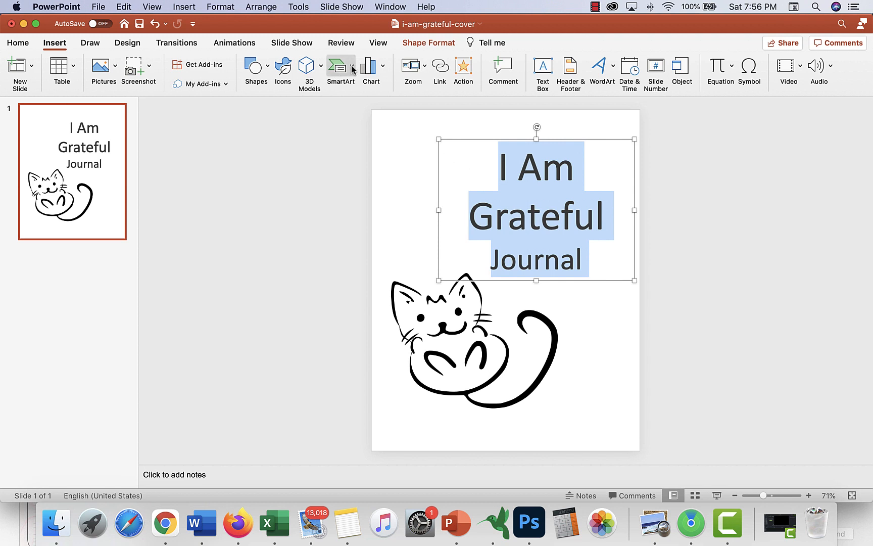
{"action": "left_click", "coordinate": [654, 195]}
Step: Insert WordArt in the orange outlined style and delete the original journal title text box
{"action": "left_click", "coordinate": [601, 66]}
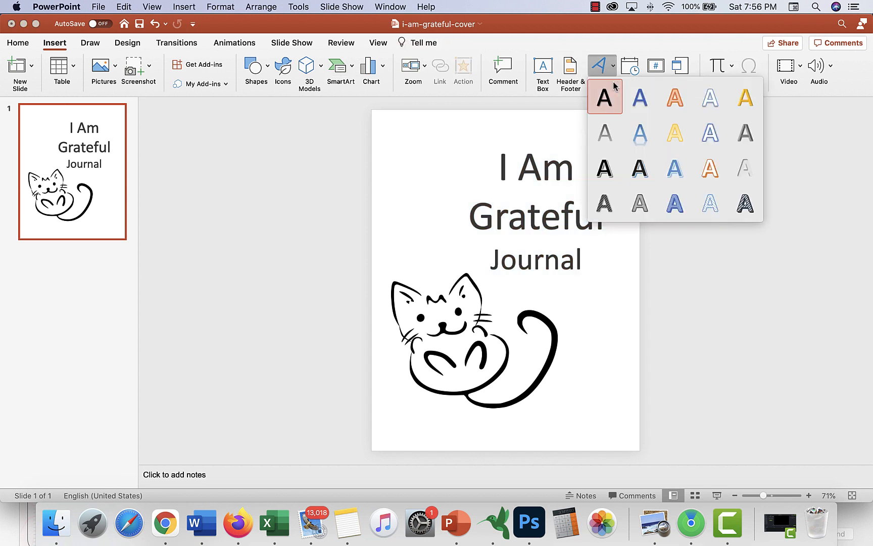
{"action": "left_click", "coordinate": [673, 98]}
{"action": "left_click", "coordinate": [560, 174]}
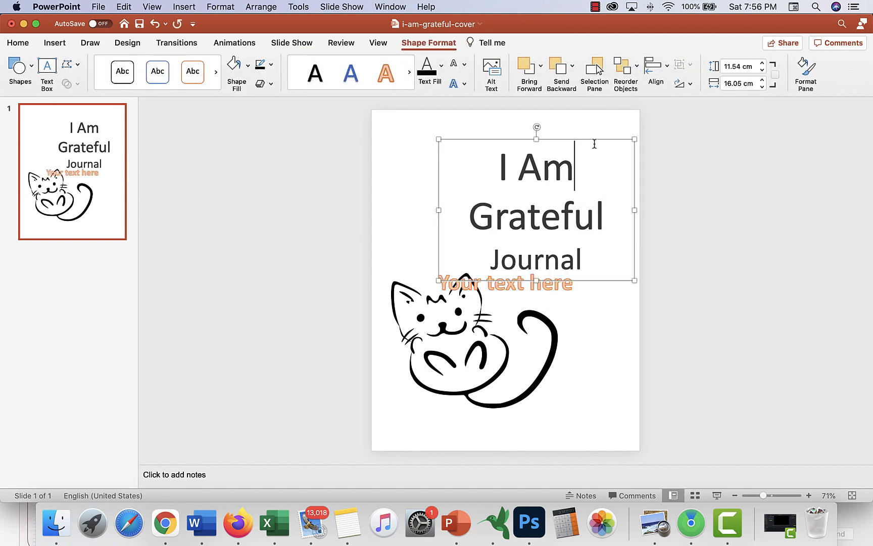
{"action": "key", "text": "BackSpace"}
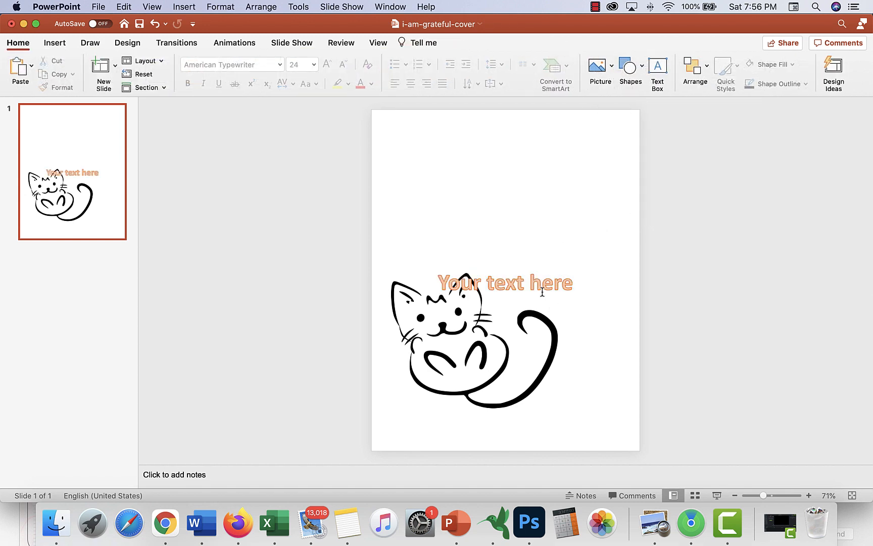
Step: Move the WordArt to the upper right above the cat and replace its placeholder with "I Am Grateful Journal" on three lines
{"action": "left_click", "coordinate": [565, 267]}
{"action": "left_click_drag", "start_coordinate": [565, 267], "coordinate": [463, 192]}
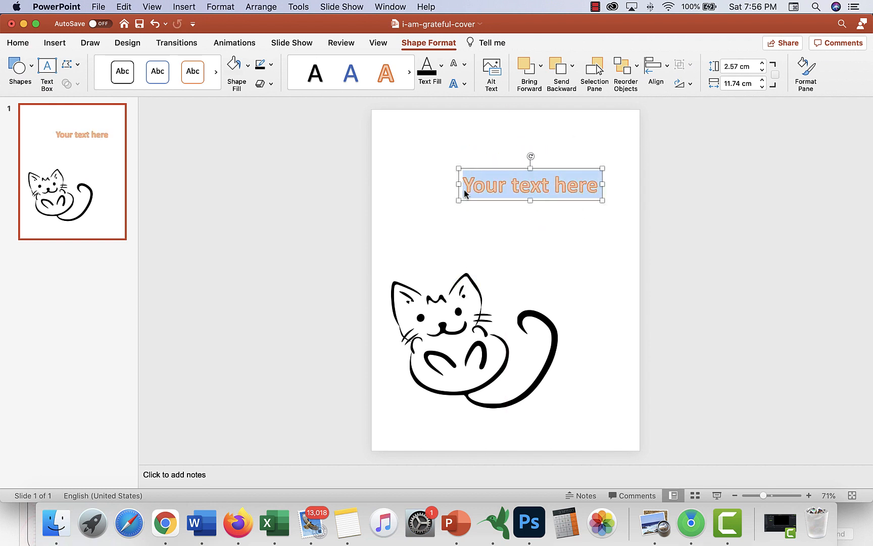
{"action": "type", "text": "I Am "}
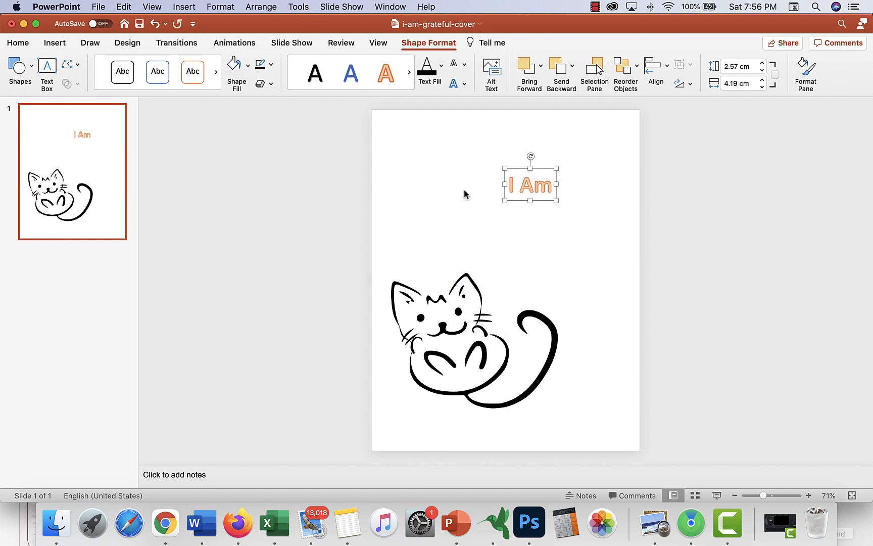
{"action": "type", "text": "Grat"}
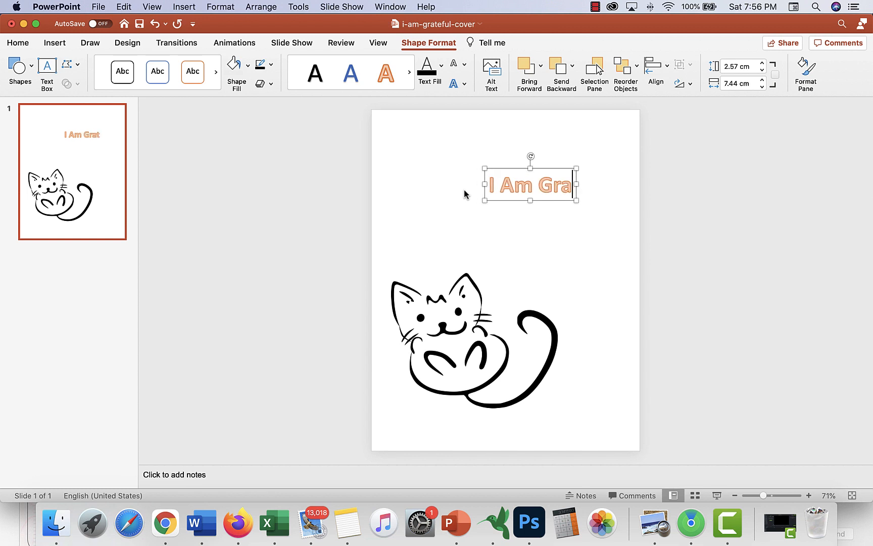
{"action": "type", "text": "e"}
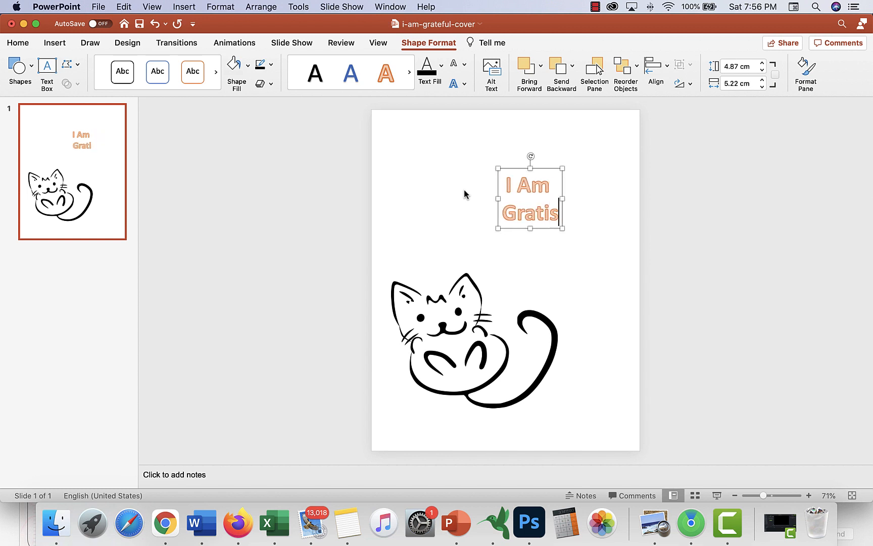
{"action": "type", "text": "ful J"}
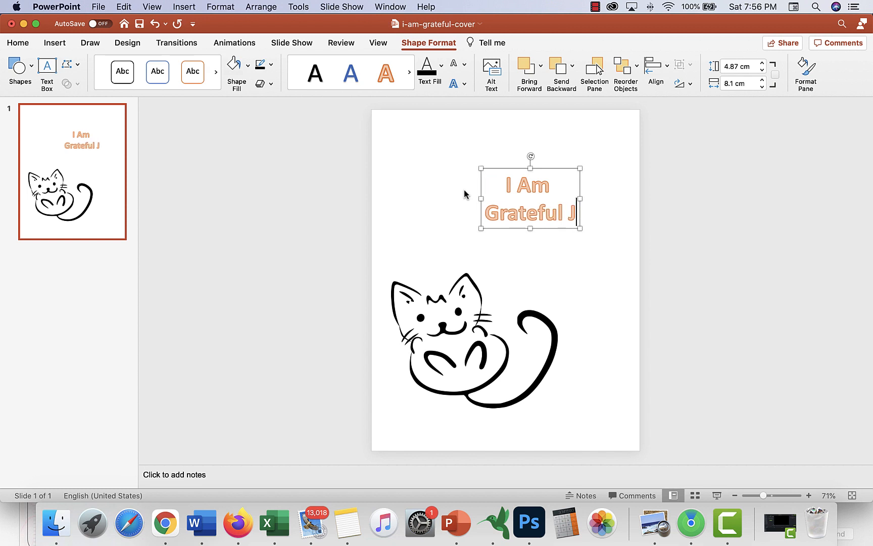
{"action": "key", "text": "BackSpace"}
{"action": "key", "text": "Return"}
{"action": "type", "text": "Journas"}
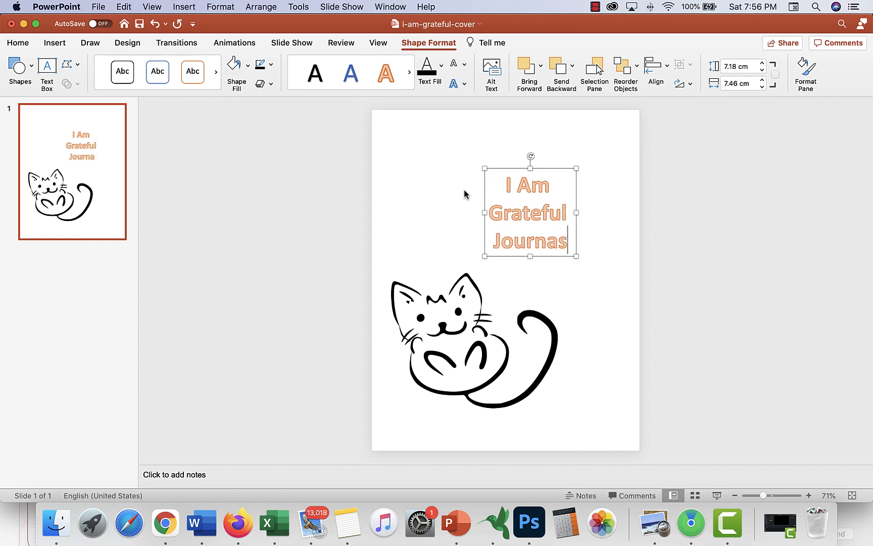
{"action": "key", "text": "BackSpace"}
{"action": "type", "text": "l"}
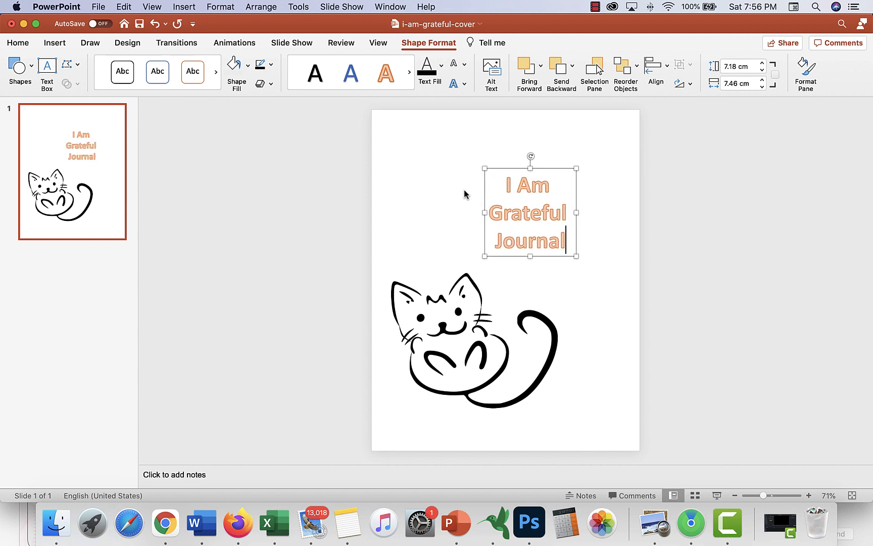
Step: Widen the WordArt title box to about 11 cm and position it in the upper right part of the cover
{"action": "left_click_drag", "start_coordinate": [541, 170], "coordinate": [563, 167]}
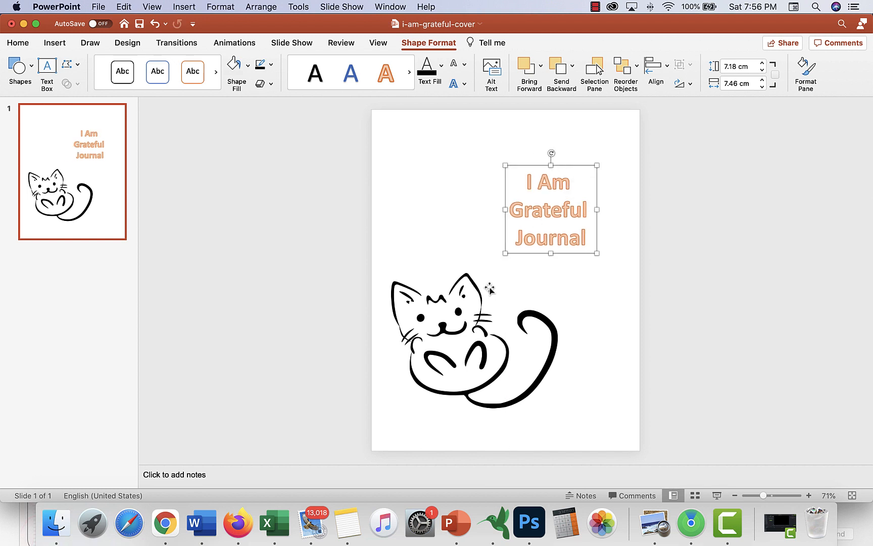
{"action": "left_click_drag", "start_coordinate": [502, 254], "coordinate": [462, 253]}
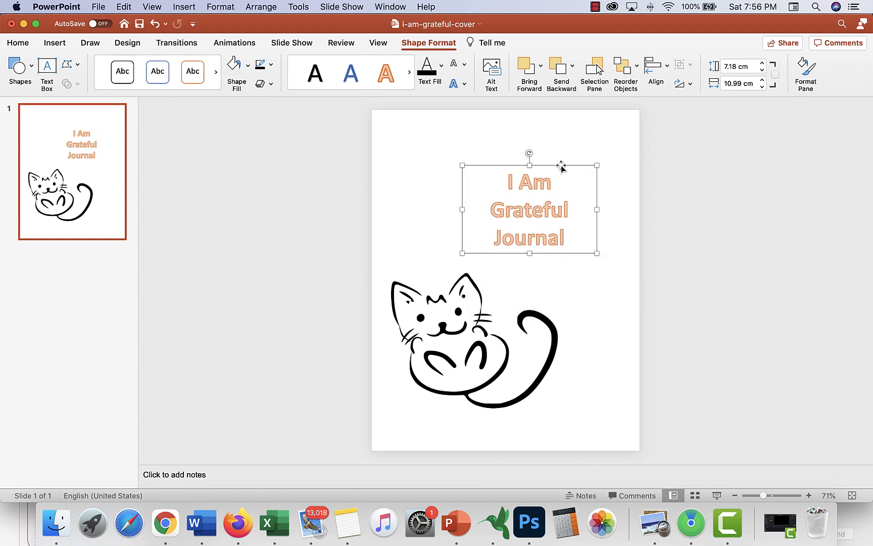
{"action": "left_click_drag", "start_coordinate": [561, 166], "coordinate": [570, 162]}
Step: Set the font size of the whole WordArt title to 72 and deselect it
{"action": "key", "text": "super+a"}
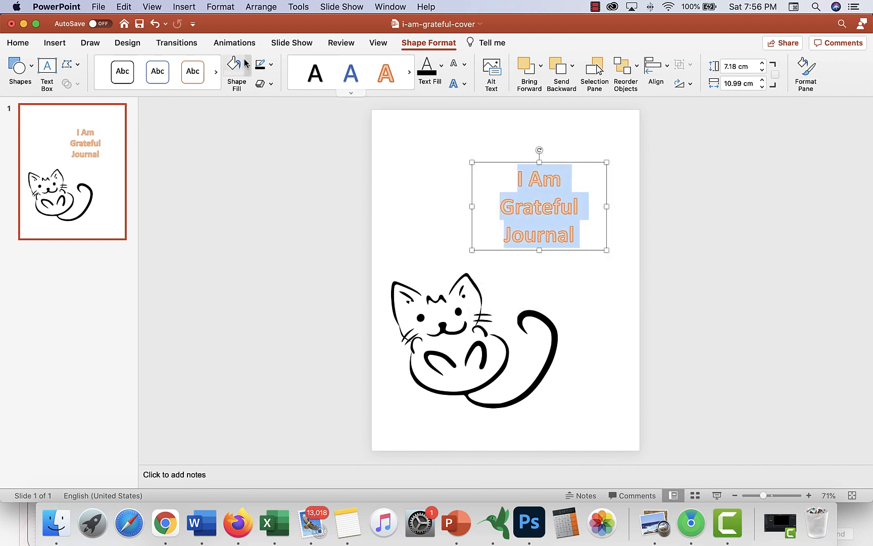
{"action": "left_click", "coordinate": [18, 43]}
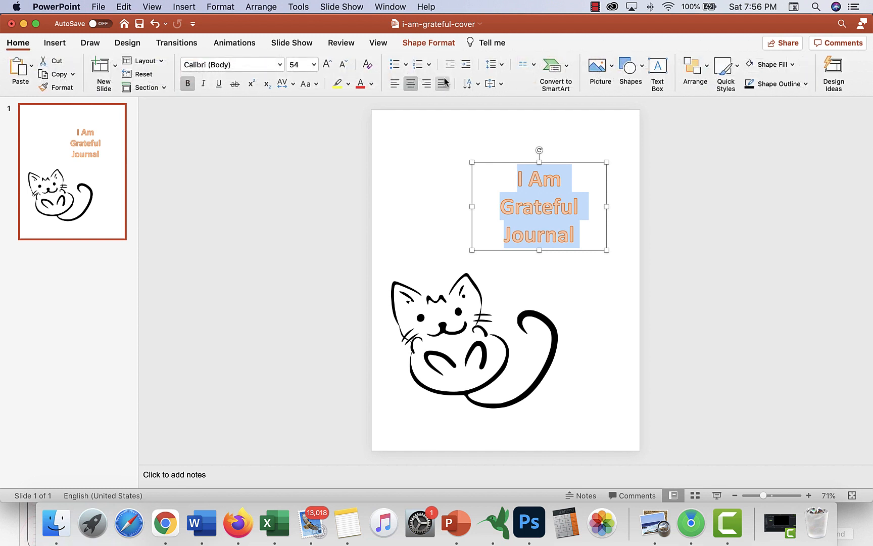
{"action": "left_click", "coordinate": [314, 64]}
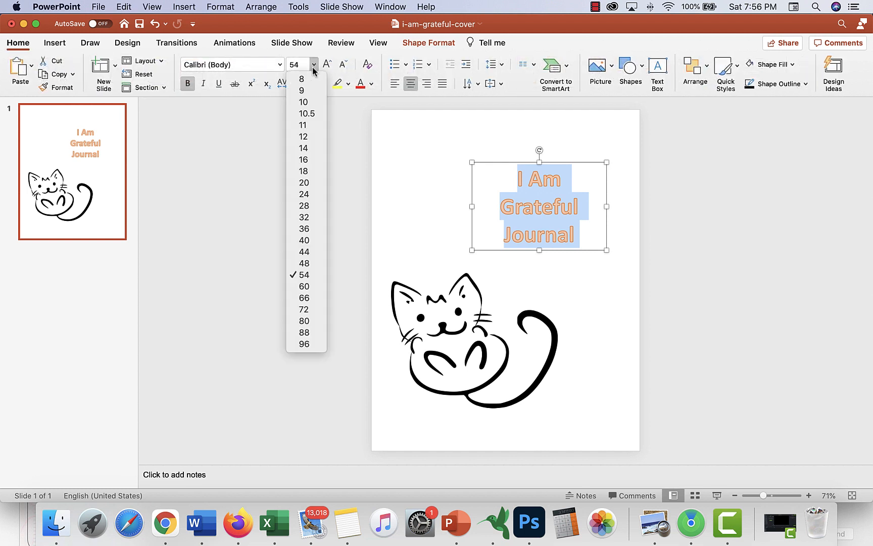
{"action": "left_click", "coordinate": [305, 311]}
{"action": "left_click", "coordinate": [570, 139]}
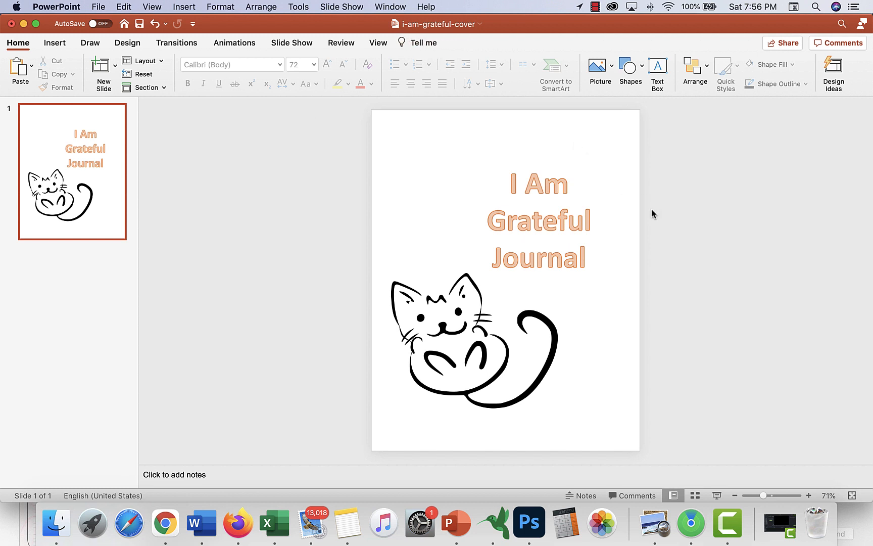
Step: Export only the current slide as a PNG named i-am-grateful-cover into the extra-image folder inside journal-covers
{"action": "left_click", "coordinate": [459, 337]}
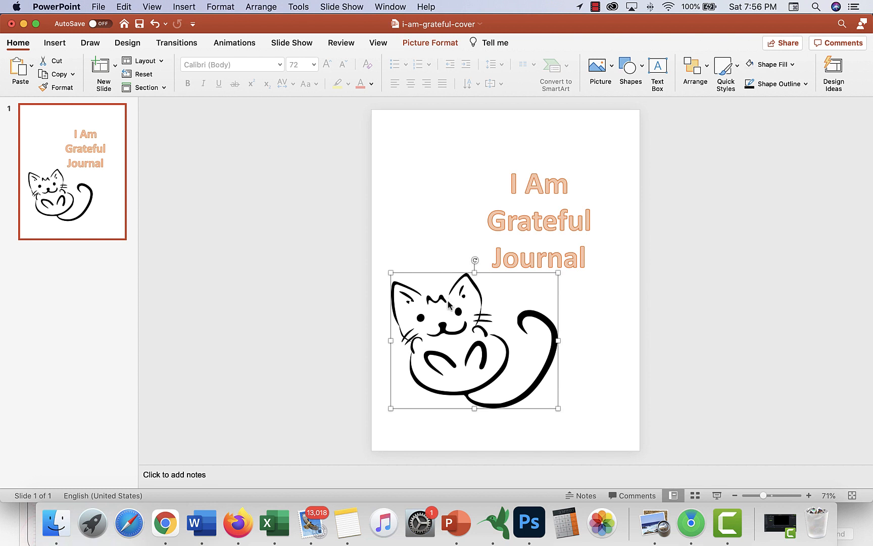
{"action": "left_click", "coordinate": [99, 8]}
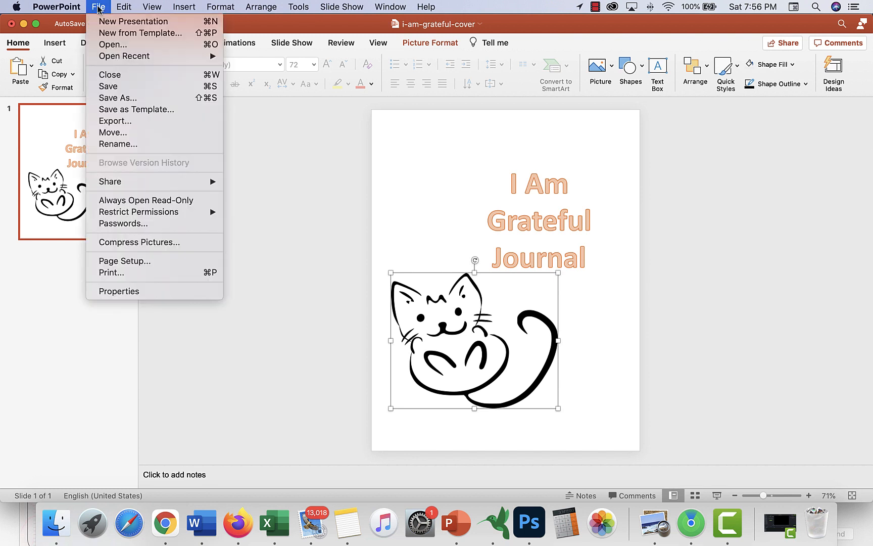
{"action": "left_click", "coordinate": [137, 122]}
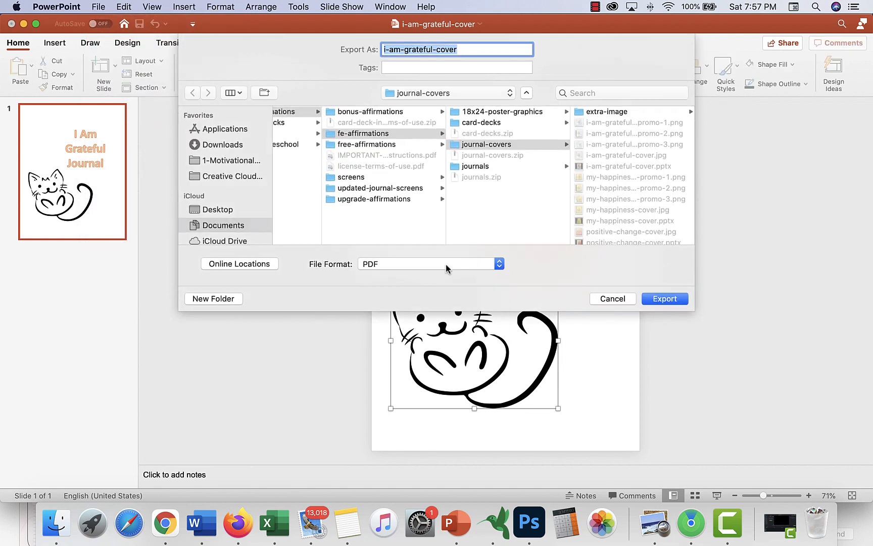
{"action": "left_click", "coordinate": [446, 264]}
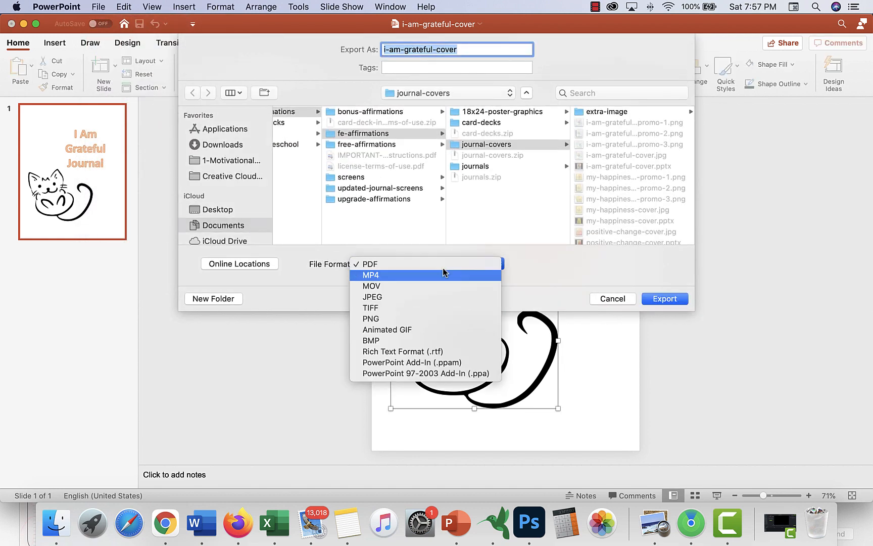
{"action": "left_click", "coordinate": [419, 317]}
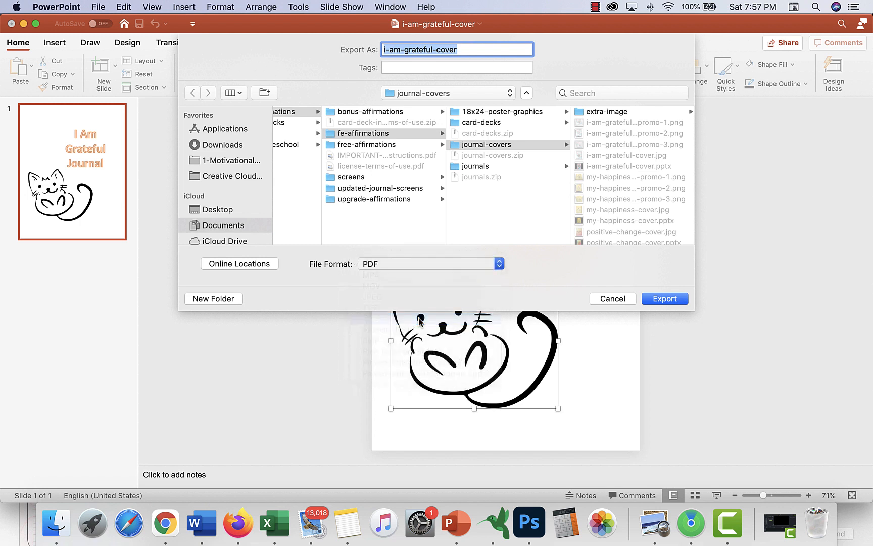
{"action": "left_click", "coordinate": [623, 111]}
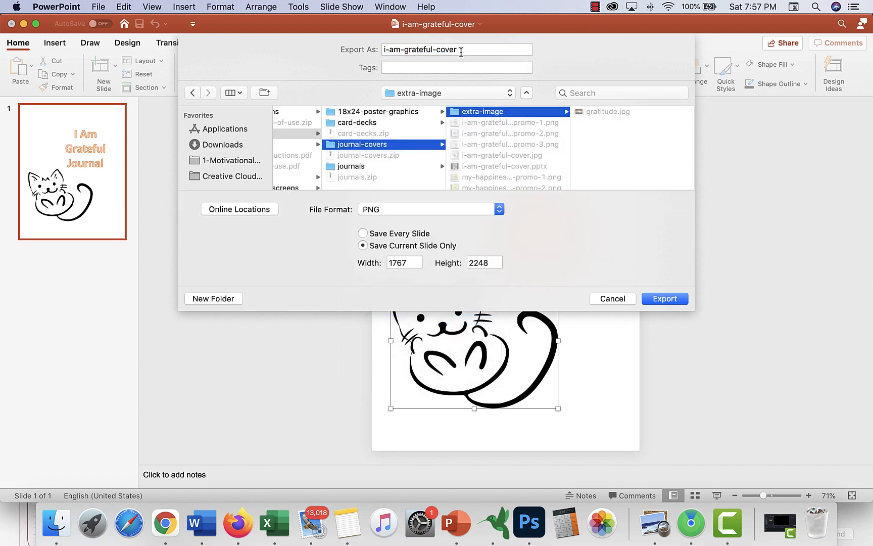
{"action": "left_click", "coordinate": [663, 302]}
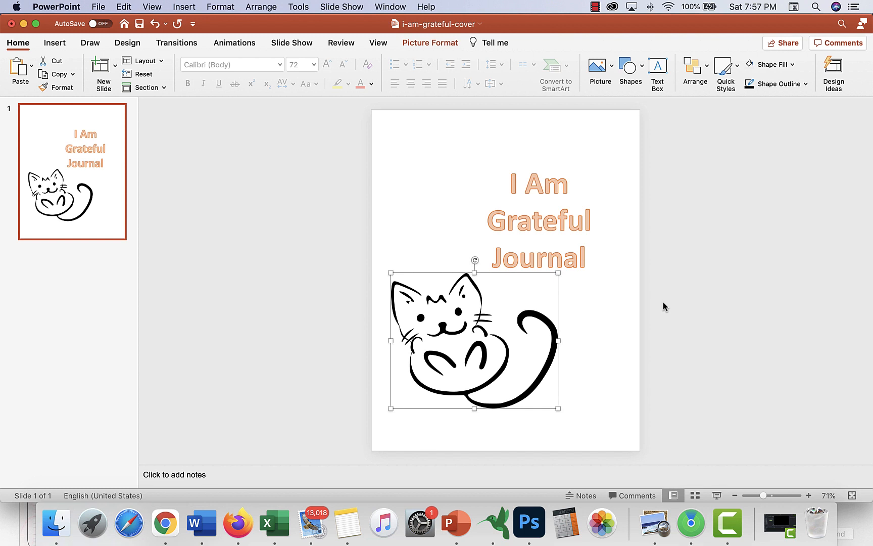
Step: Open the recent presentation i-am-grateful and bring its first slide's thumbnail into view
{"action": "left_click", "coordinate": [92, 7]}
{"action": "mouse_move", "coordinate": [111, 57]}
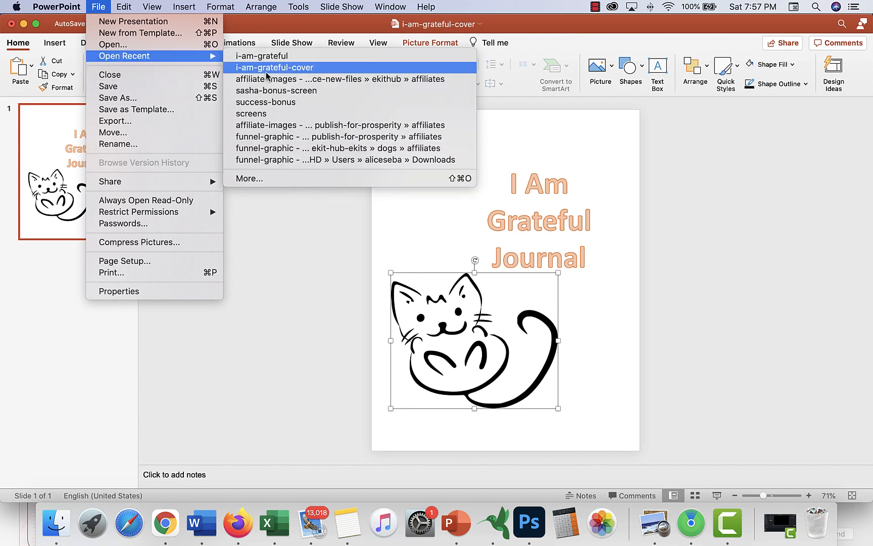
{"action": "left_click", "coordinate": [266, 73]}
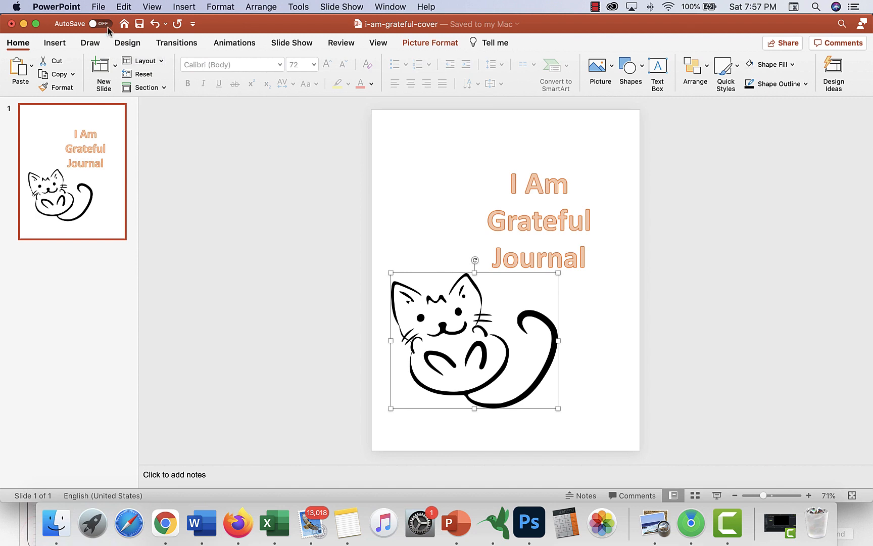
{"action": "left_click", "coordinate": [98, 6]}
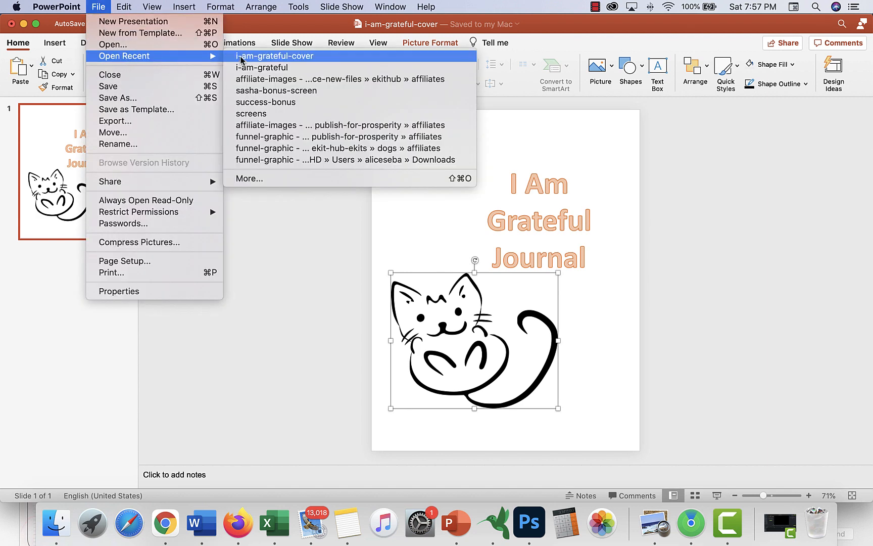
{"action": "left_click", "coordinate": [242, 69]}
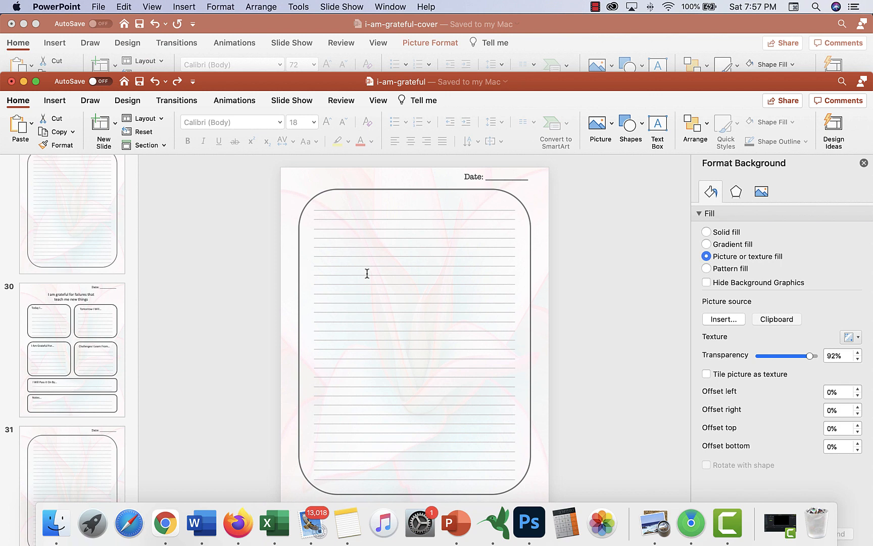
{"action": "scroll", "coordinate": [107, 236], "scroll_direction": "up", "scroll_amount": 20}
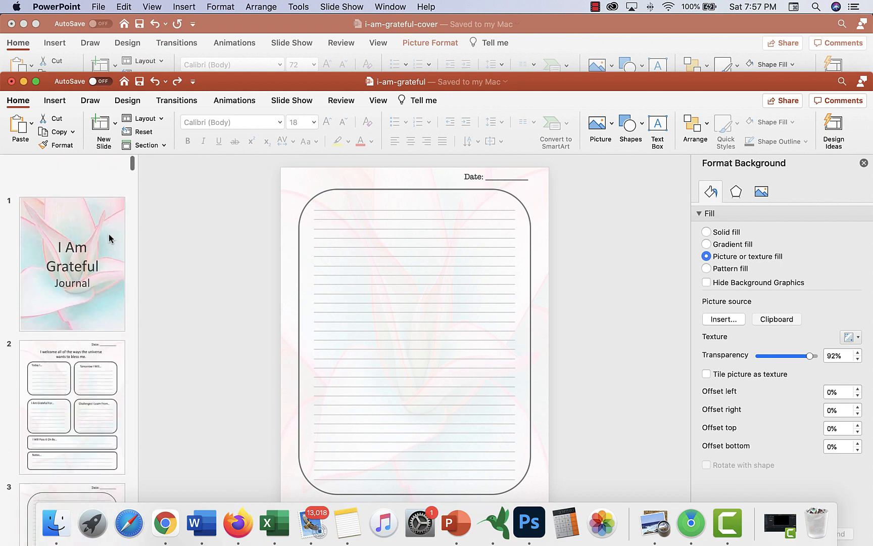